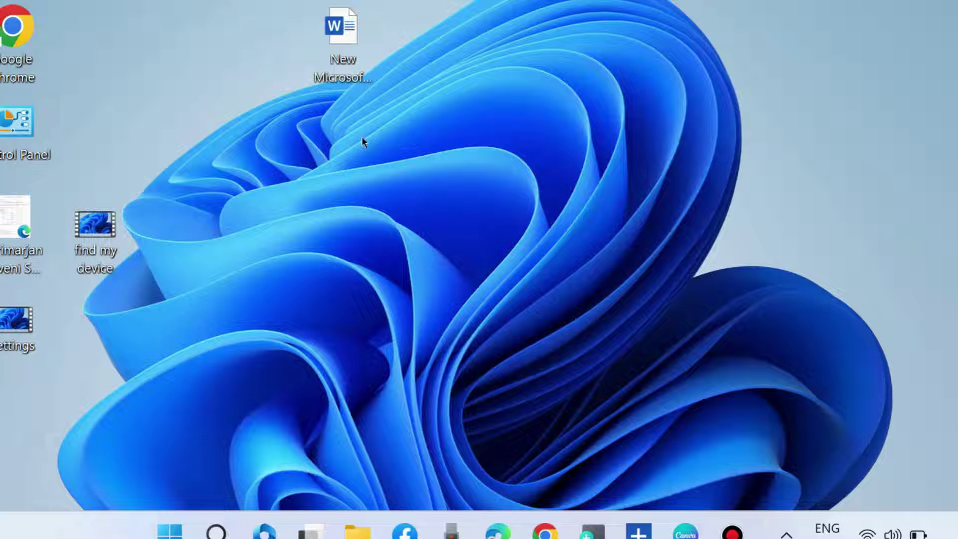
Step: Inspect the Word document's right-click menu with its full classic options, then refresh the desktop
{"action": "right_click", "coordinate": [344, 34]}
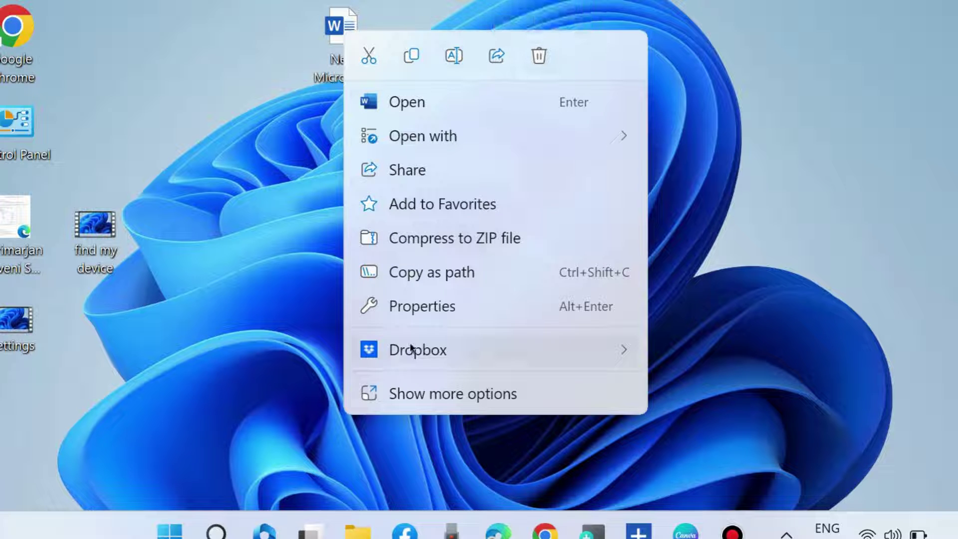
{"action": "left_click", "coordinate": [439, 395]}
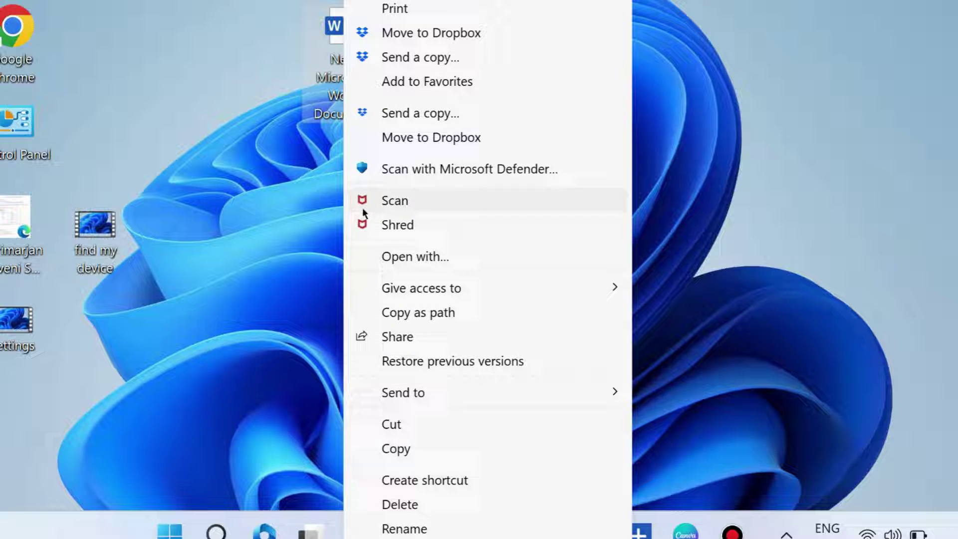
{"action": "left_click", "coordinate": [260, 182]}
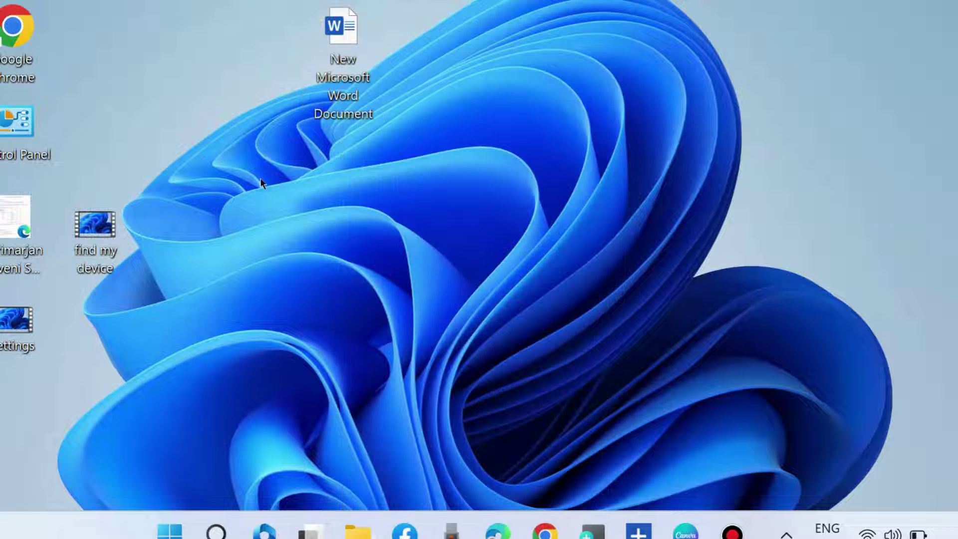
{"action": "right_click", "coordinate": [487, 195]}
{"action": "left_click", "coordinate": [564, 70]}
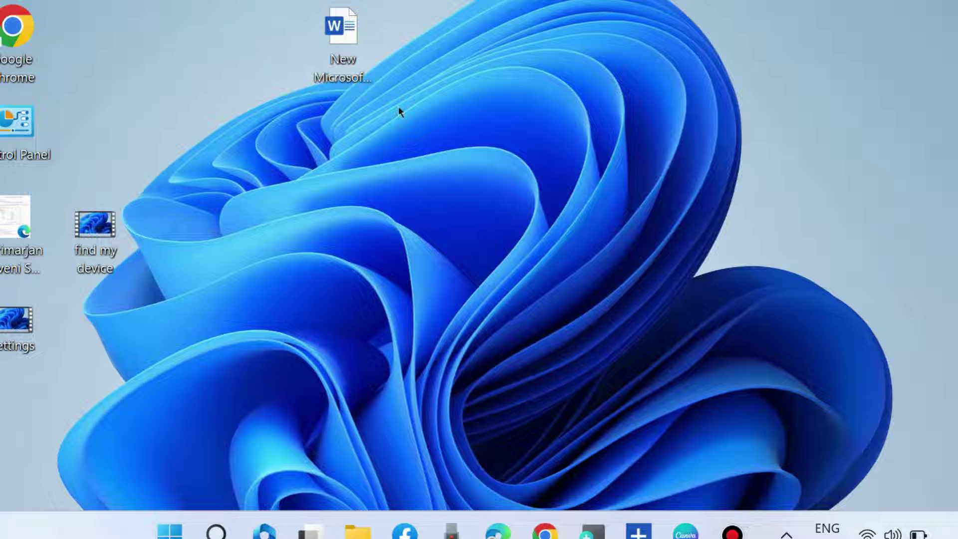
Step: Open Settings to Apps > Default apps and scroll down to Related settings
{"action": "right_click", "coordinate": [169, 529]}
{"action": "left_click", "coordinate": [105, 337]}
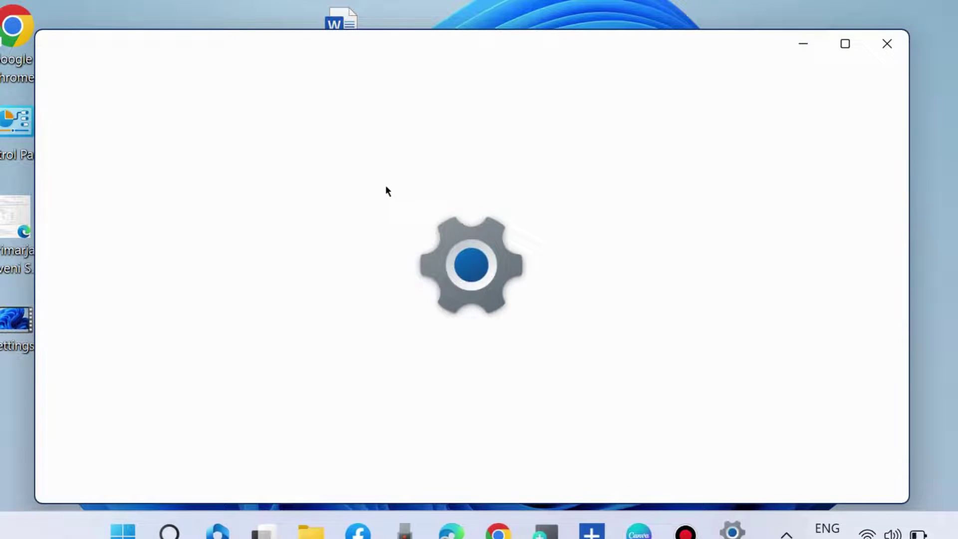
{"action": "scroll", "coordinate": [136, 395], "scroll_direction": "down", "scroll_amount": 2}
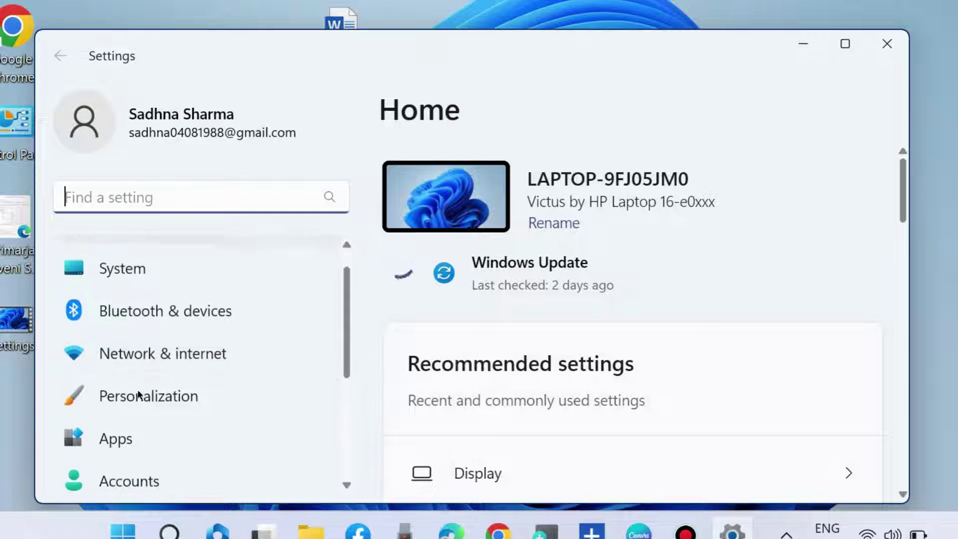
{"action": "left_click", "coordinate": [115, 434]}
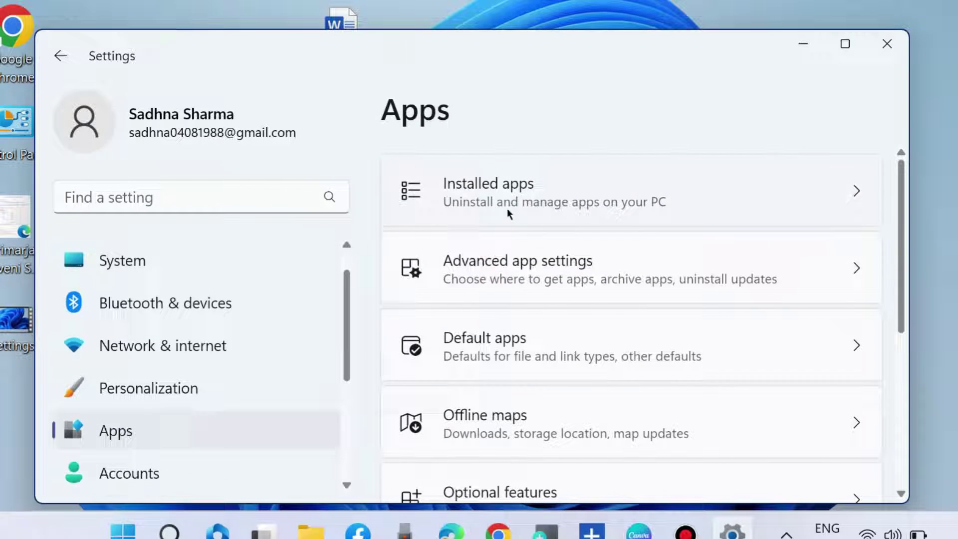
{"action": "left_click", "coordinate": [514, 340]}
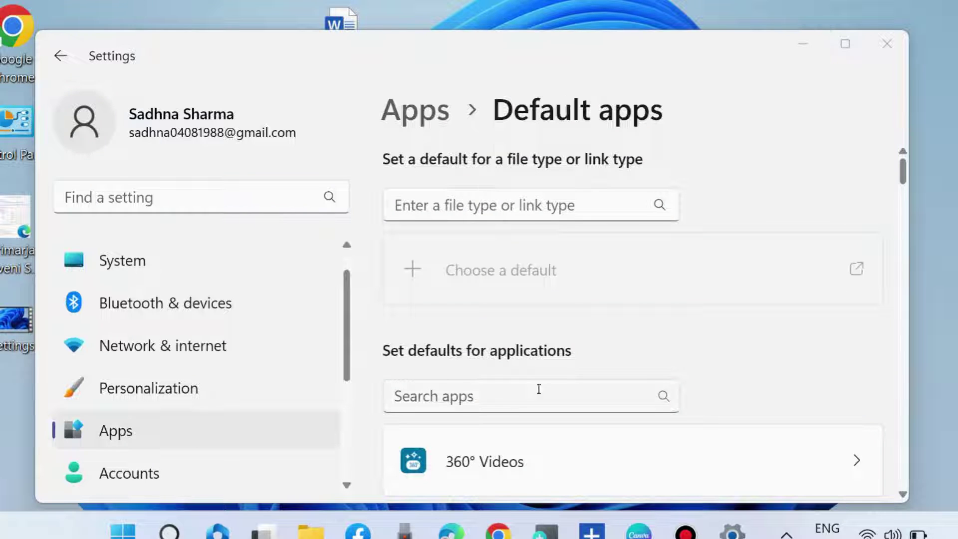
{"action": "scroll", "coordinate": [541, 384], "scroll_direction": "down", "scroll_amount": 5}
{"action": "scroll", "coordinate": [546, 367], "scroll_direction": "down", "scroll_amount": 10}
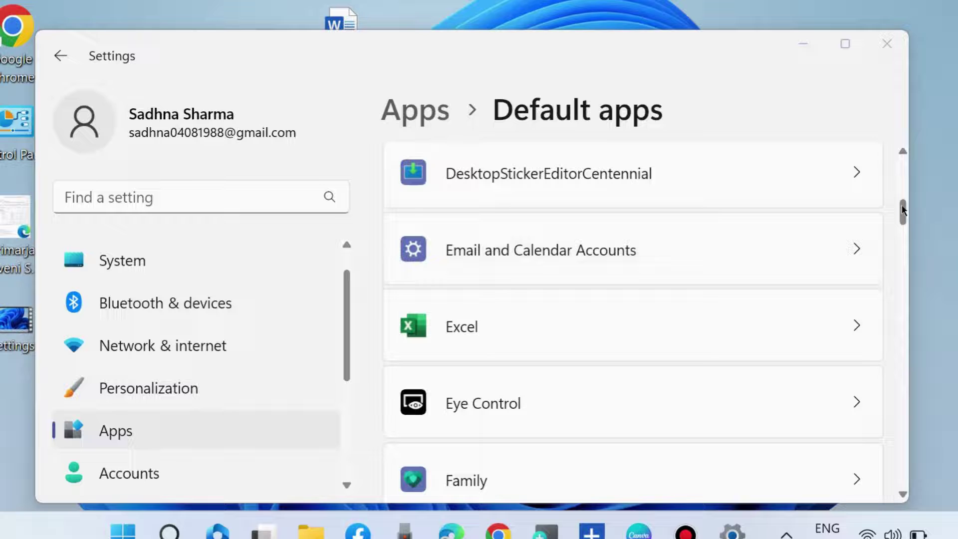
{"action": "scroll", "coordinate": [887, 346], "scroll_direction": "up", "scroll_amount": 2}
{"action": "scroll", "coordinate": [888, 345], "scroll_direction": "down", "scroll_amount": 20}
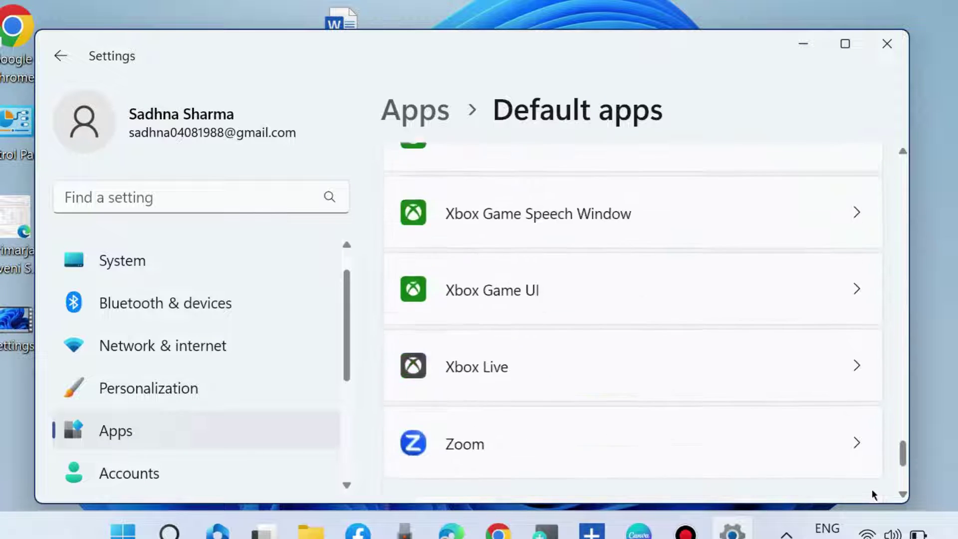
{"action": "scroll", "coordinate": [690, 419], "scroll_direction": "down", "scroll_amount": 2}
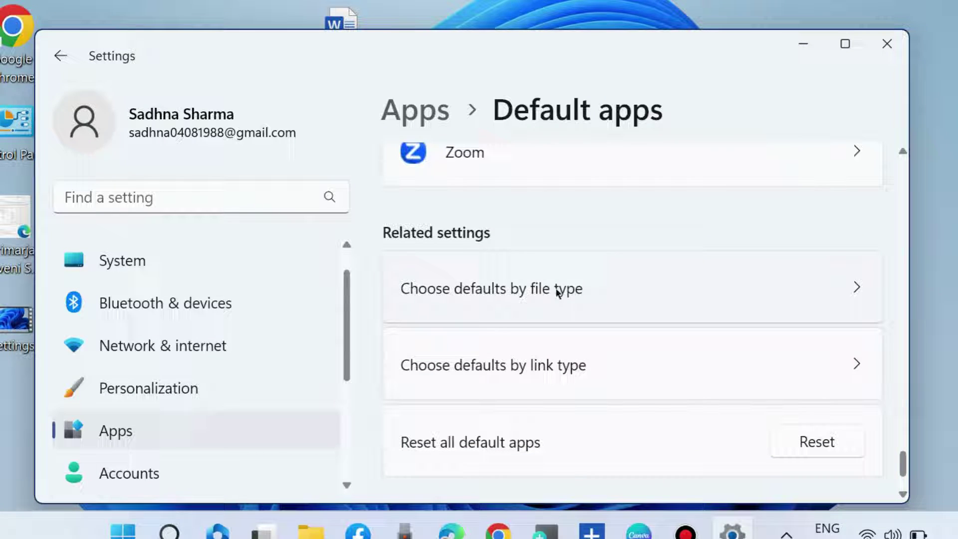
Step: In Choose defaults by file type, scroll down to .text and open its default app picker
{"action": "left_click", "coordinate": [553, 293]}
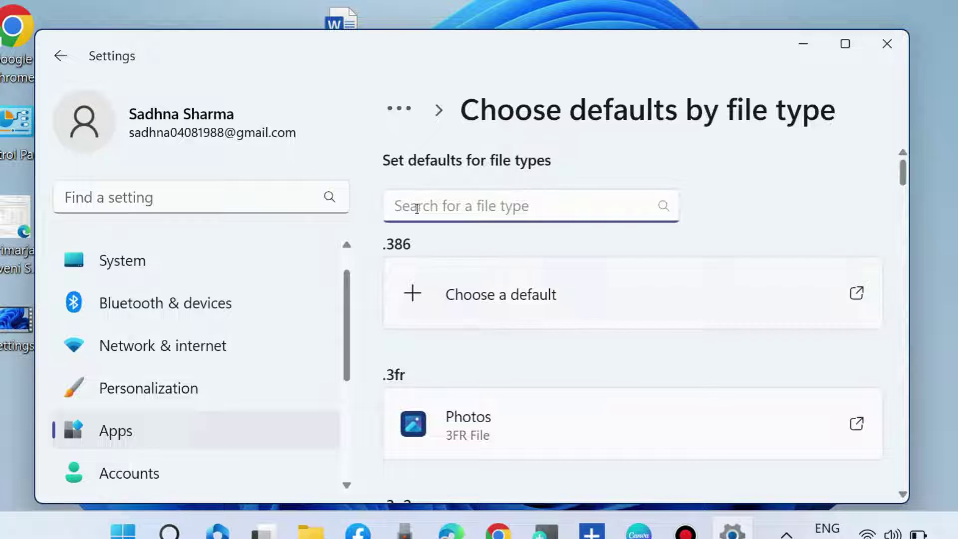
{"action": "scroll", "coordinate": [555, 270], "scroll_direction": "down", "scroll_amount": 5}
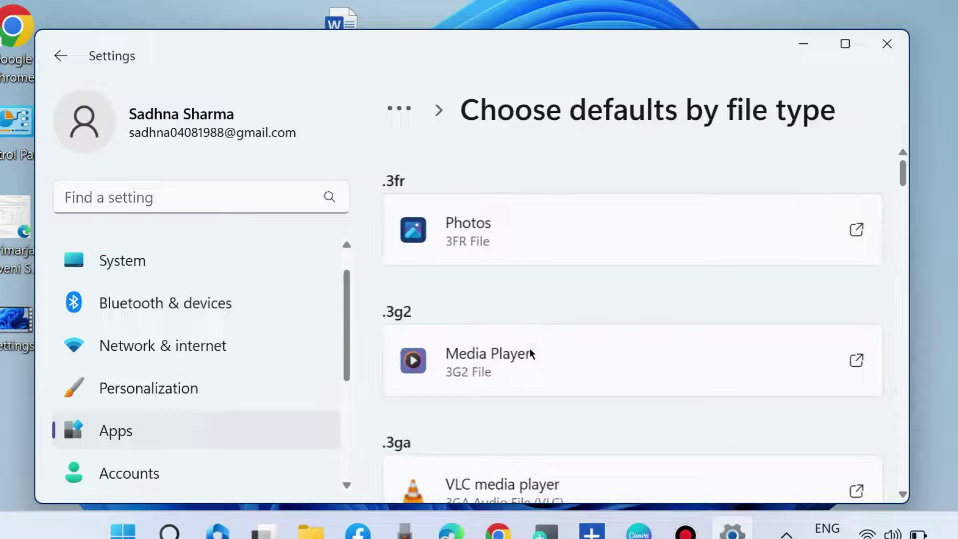
{"action": "scroll", "coordinate": [535, 365], "scroll_direction": "down", "scroll_amount": 8}
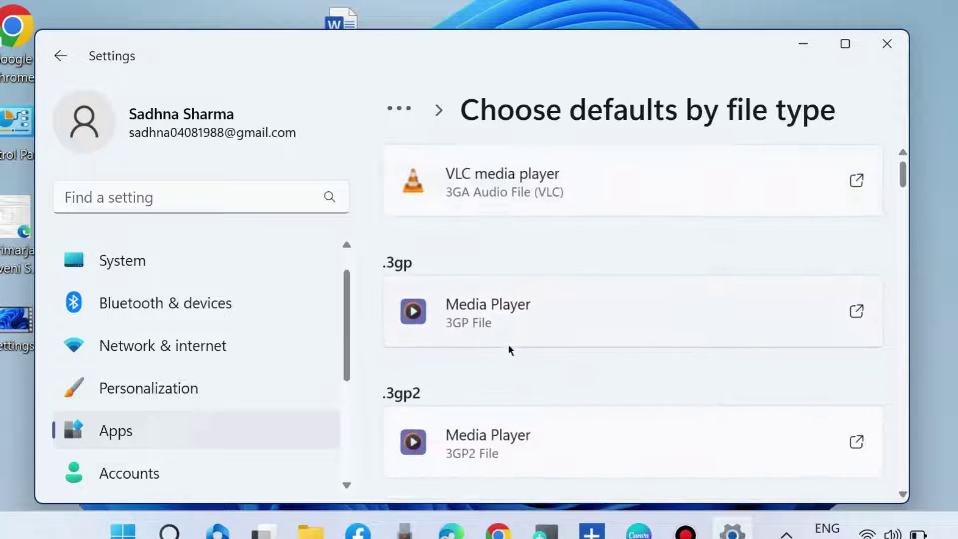
{"action": "scroll", "coordinate": [513, 332], "scroll_direction": "down", "scroll_amount": 12}
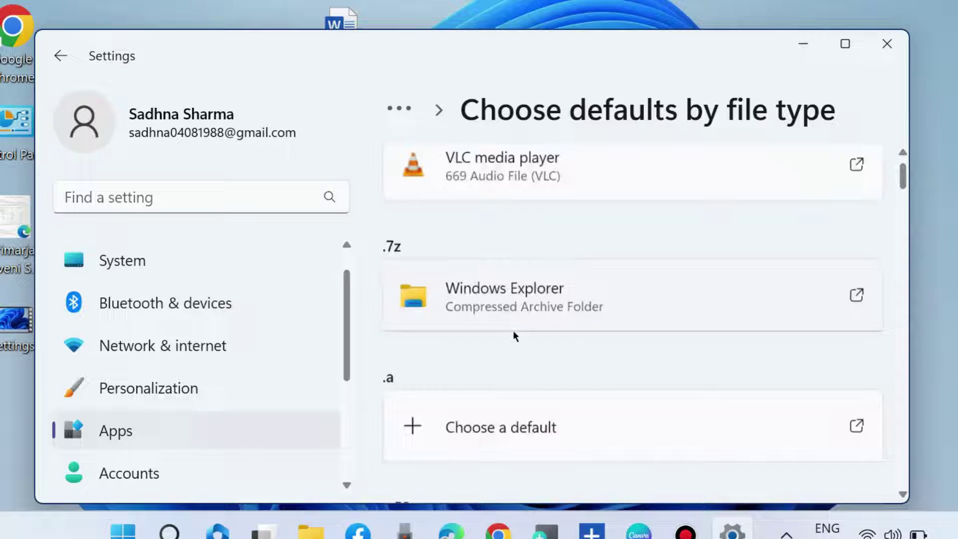
{"action": "scroll", "coordinate": [513, 331], "scroll_direction": "down", "scroll_amount": 18}
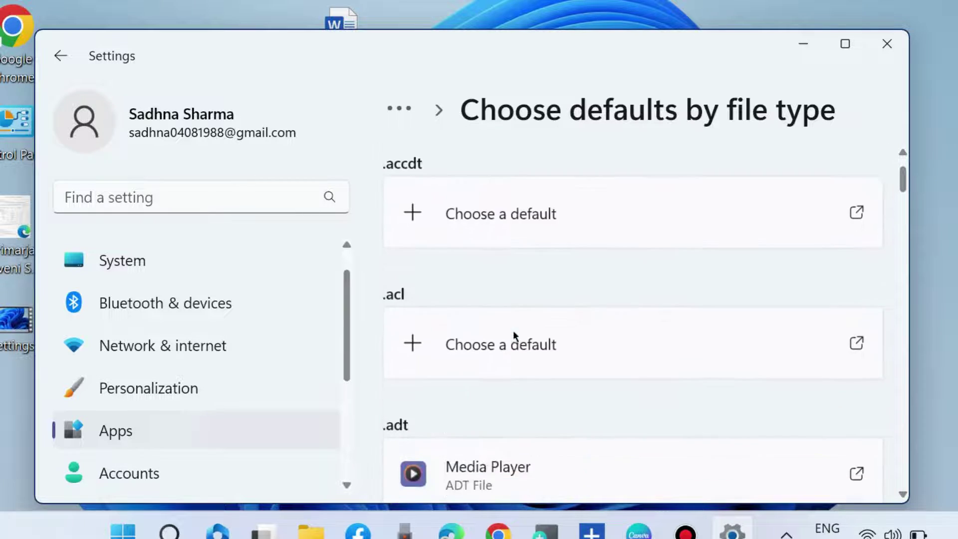
{"action": "scroll", "coordinate": [514, 332], "scroll_direction": "down", "scroll_amount": 18}
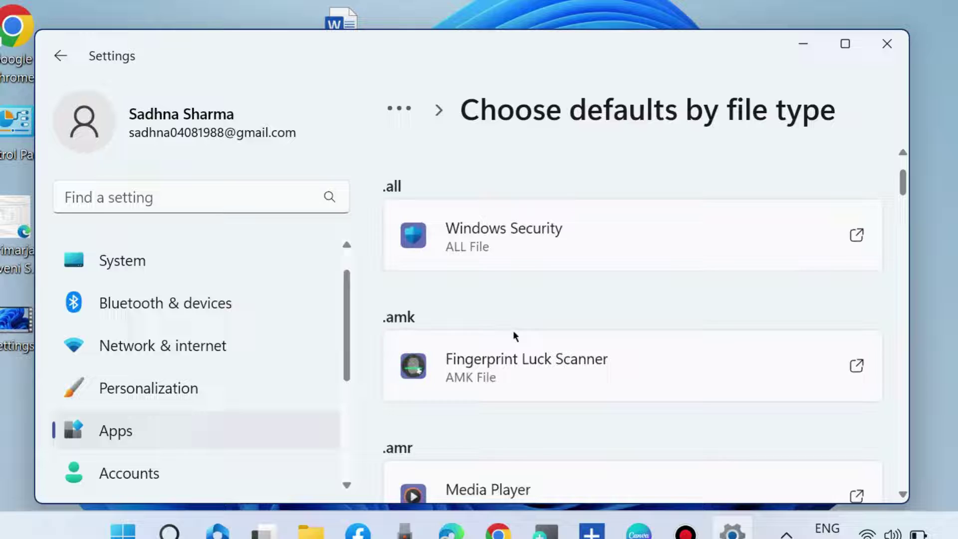
{"action": "scroll", "coordinate": [514, 333], "scroll_direction": "down", "scroll_amount": 19}
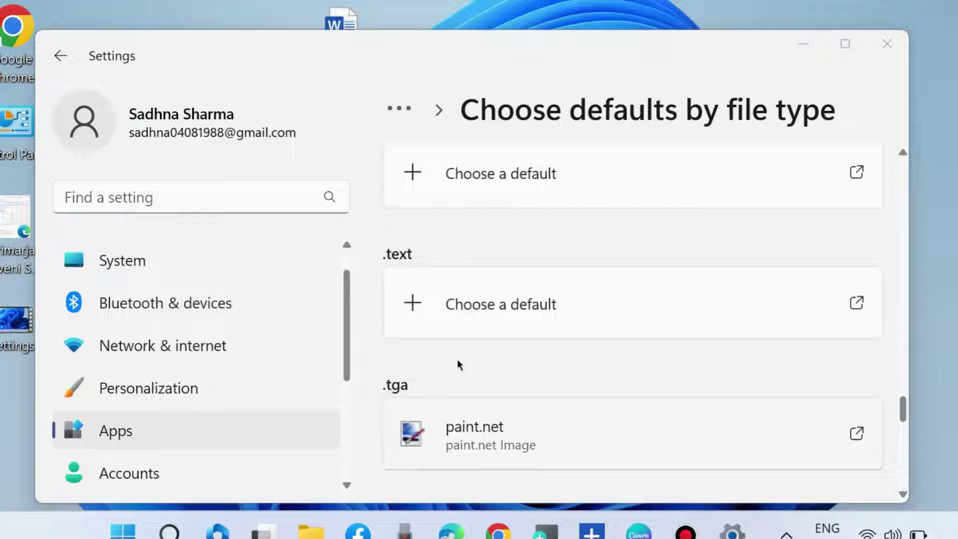
{"action": "left_click", "coordinate": [523, 305]}
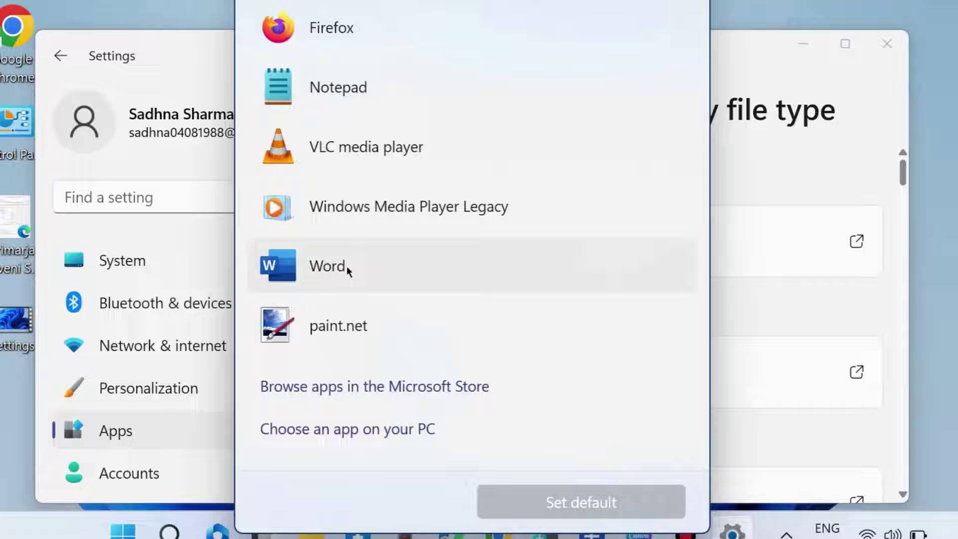
Step: Select Word in the picker and set it as the default for .text
{"action": "left_click", "coordinate": [326, 269]}
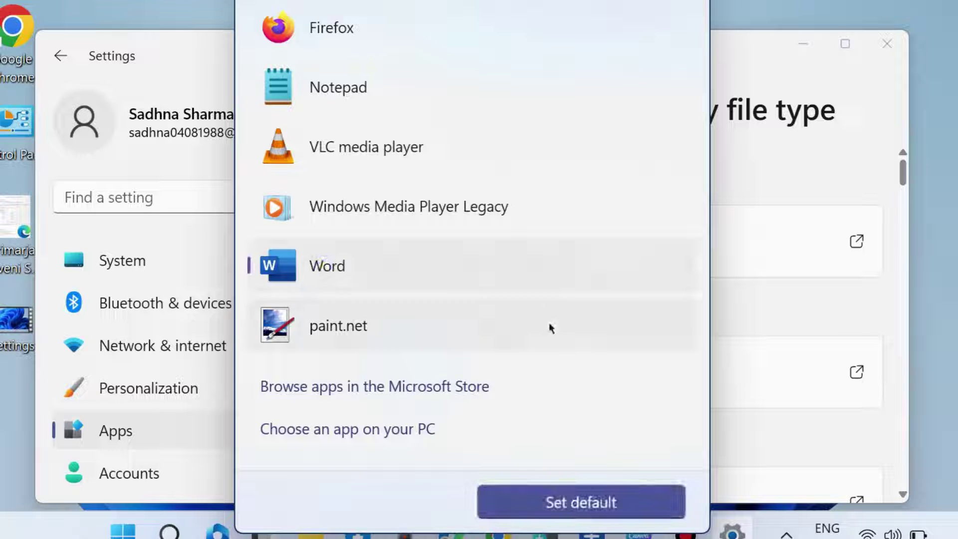
{"action": "left_click", "coordinate": [565, 504]}
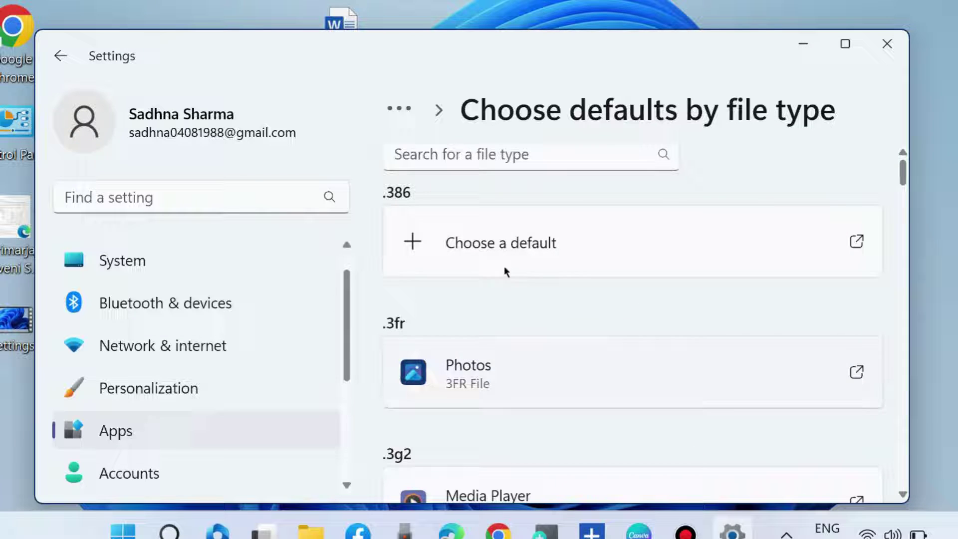
Step: Close and reopen Windows Settings, then scroll through the System page
{"action": "key", "text": "alt+F4"}
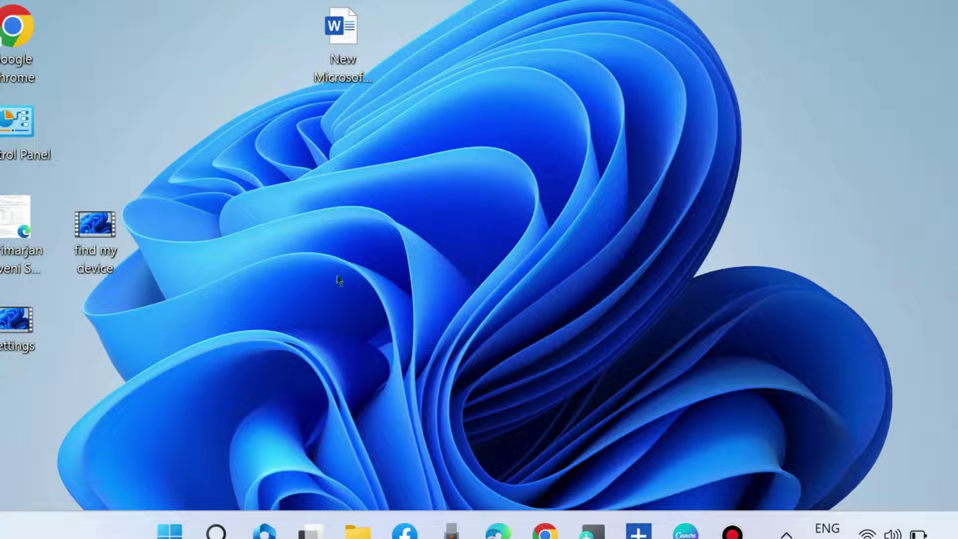
{"action": "right_click", "coordinate": [169, 530]}
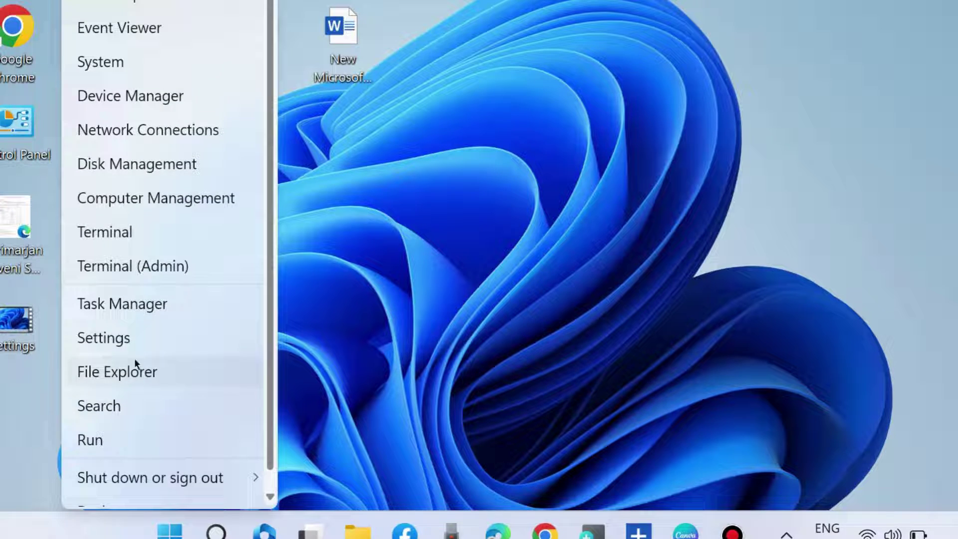
{"action": "left_click", "coordinate": [105, 341]}
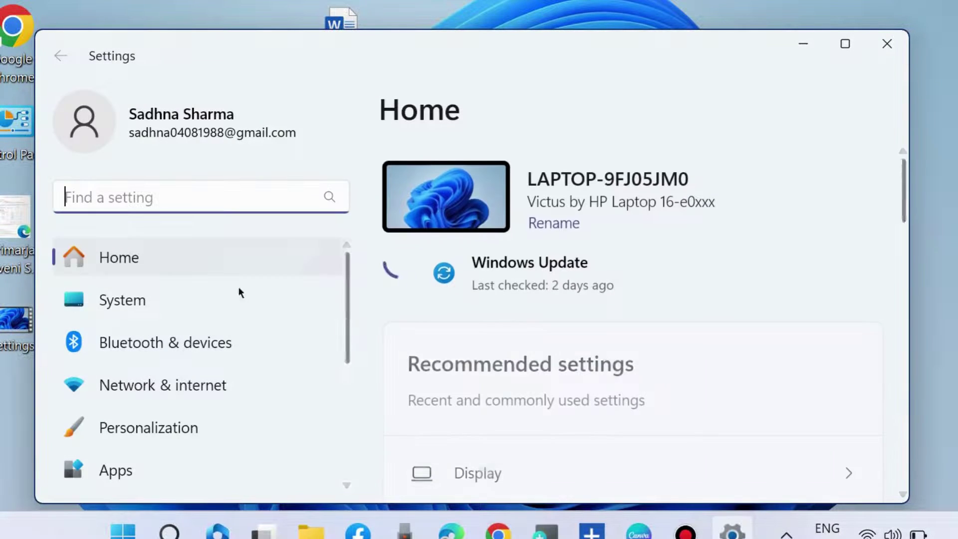
{"action": "left_click", "coordinate": [142, 301]}
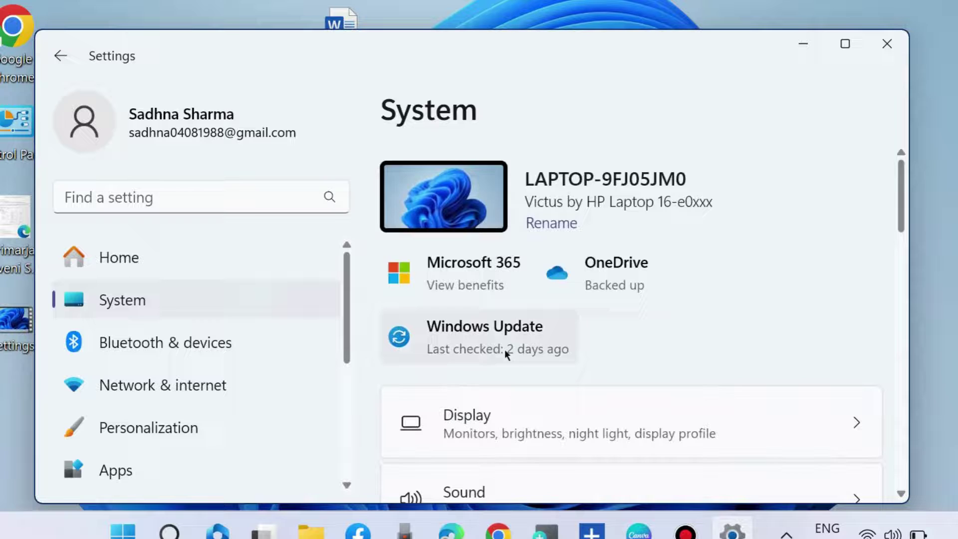
{"action": "scroll", "coordinate": [504, 349], "scroll_direction": "down", "scroll_amount": 3}
{"action": "scroll", "coordinate": [504, 349], "scroll_direction": "down", "scroll_amount": 10}
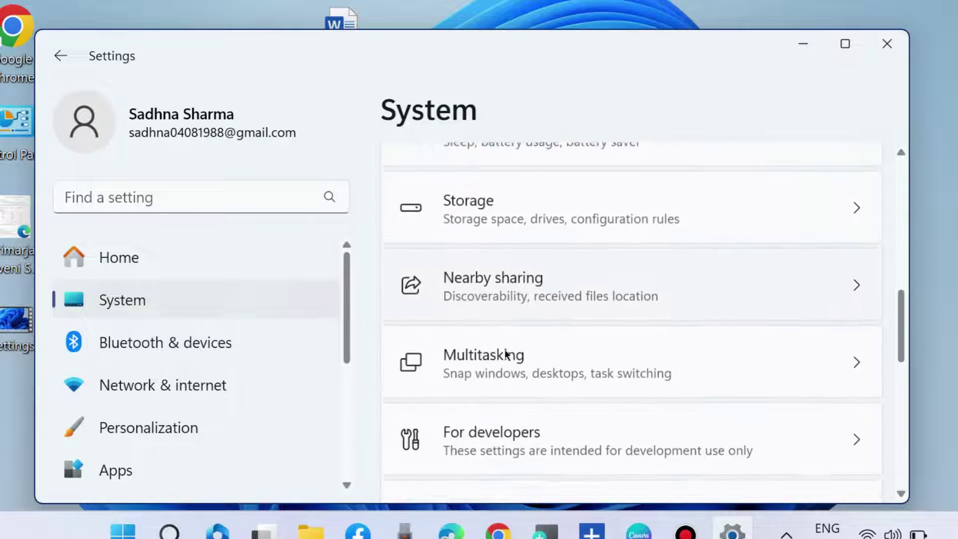
{"action": "scroll", "coordinate": [504, 349], "scroll_direction": "down", "scroll_amount": 8}
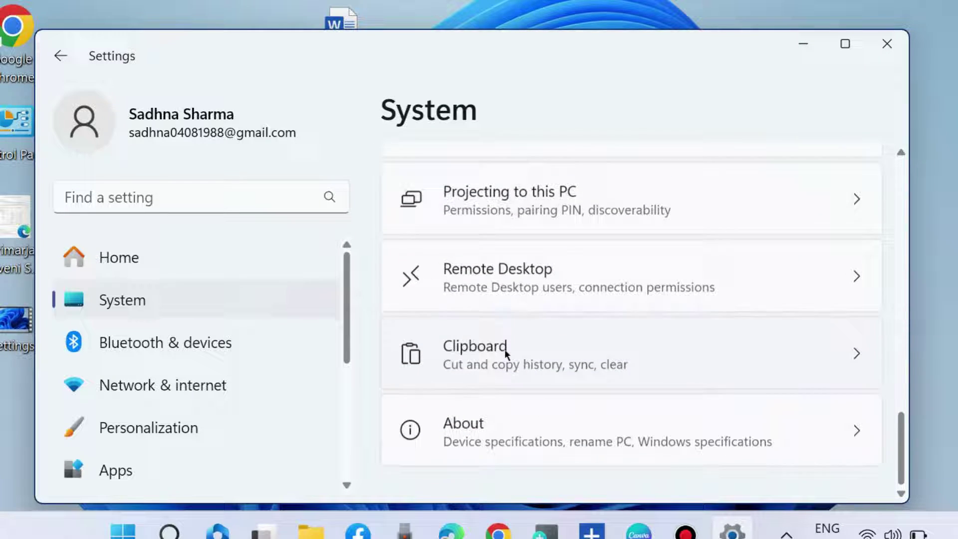
Step: Review Printers & scanners and its printer preferences under Bluetooth & devices, then close Settings
{"action": "left_click", "coordinate": [190, 342]}
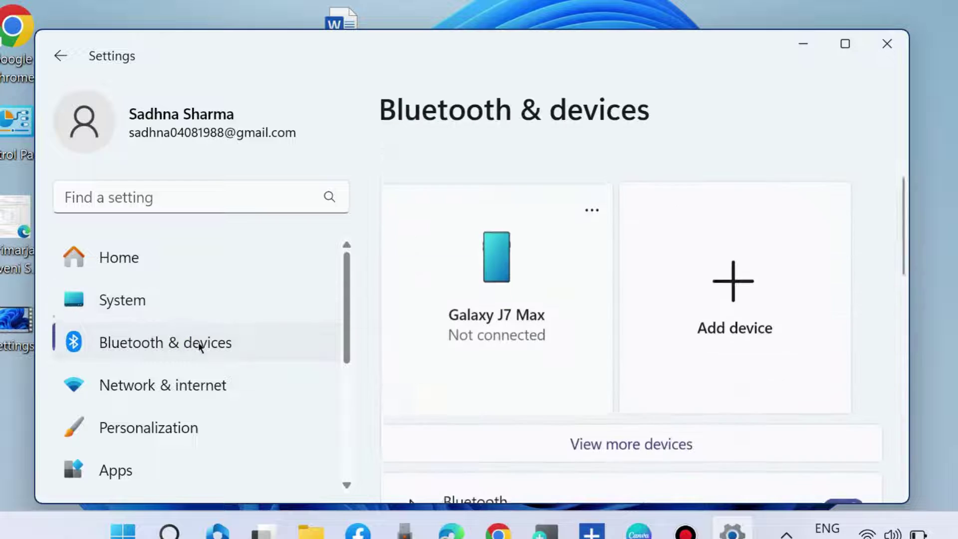
{"action": "scroll", "coordinate": [546, 334], "scroll_direction": "down", "scroll_amount": 2}
{"action": "scroll", "coordinate": [546, 336], "scroll_direction": "down", "scroll_amount": 8}
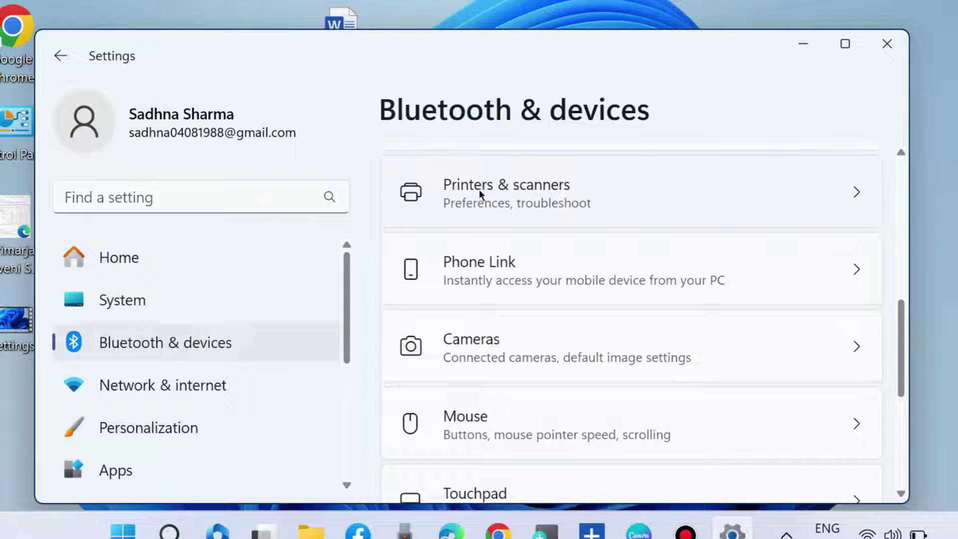
{"action": "left_click", "coordinate": [495, 196]}
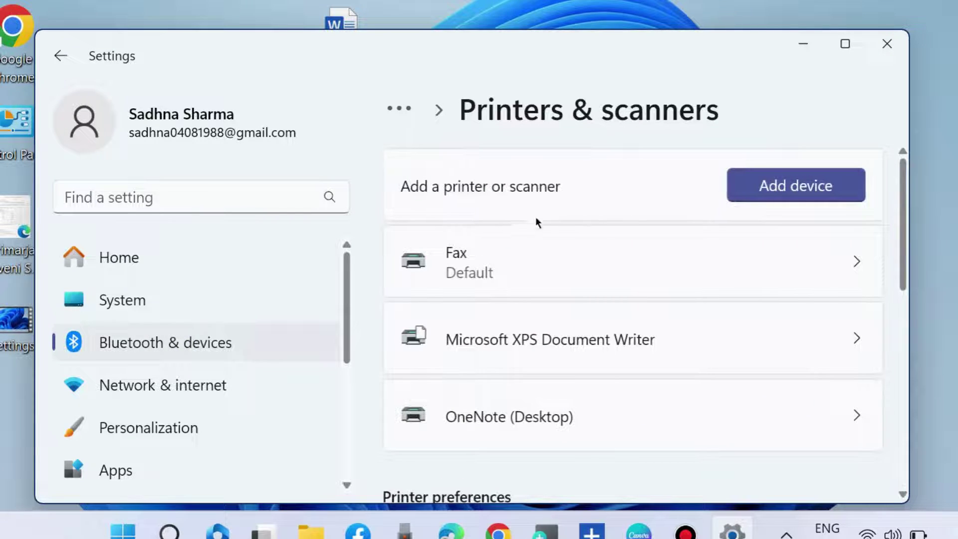
{"action": "scroll", "coordinate": [509, 278], "scroll_direction": "down", "scroll_amount": 5}
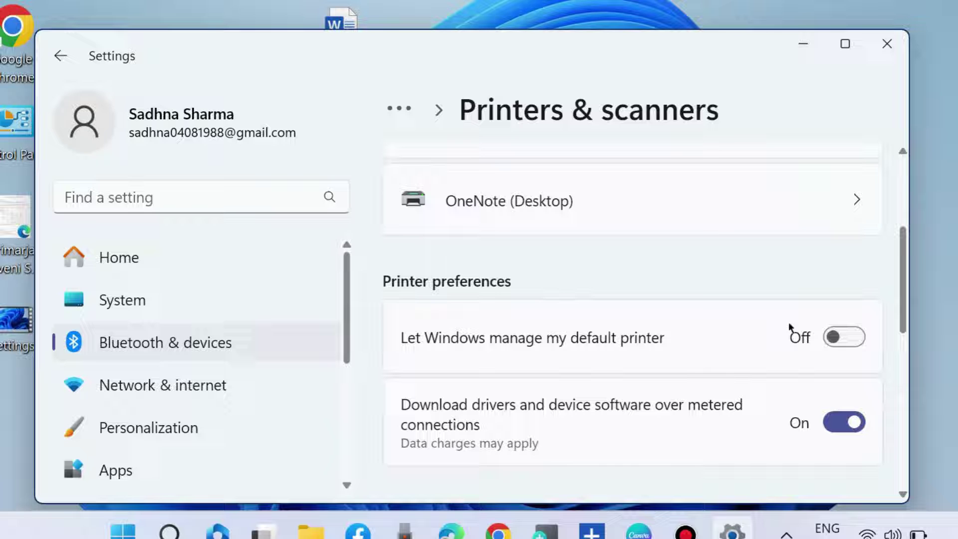
{"action": "left_click", "coordinate": [886, 44]}
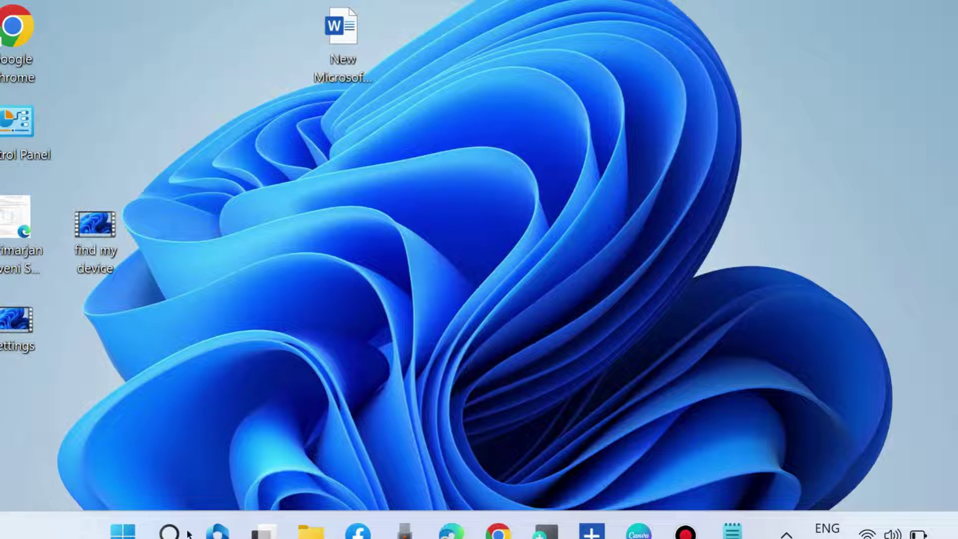
{"action": "left_click", "coordinate": [169, 531]}
{"action": "type", "text": "cmd"}
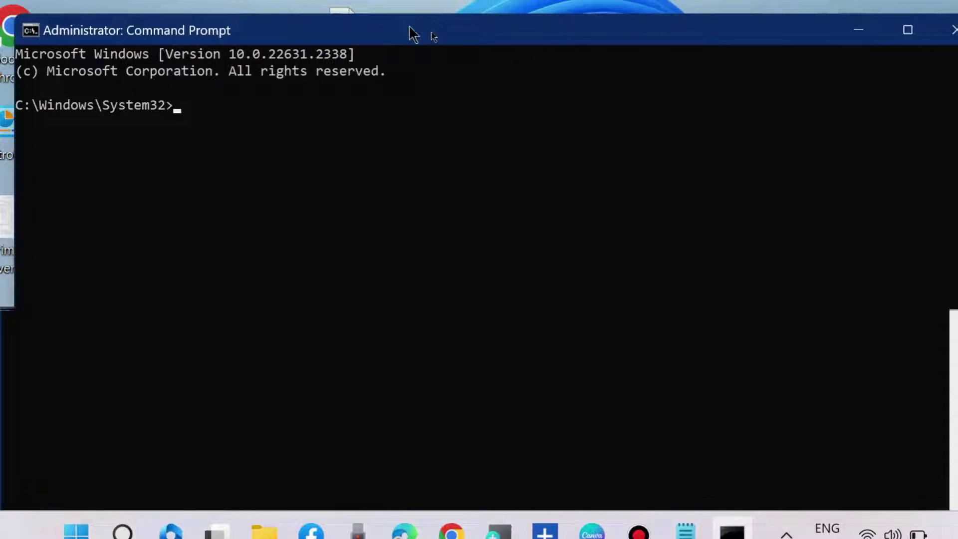
{"action": "left_click_drag", "start_coordinate": [417, 32], "coordinate": [459, 25]}
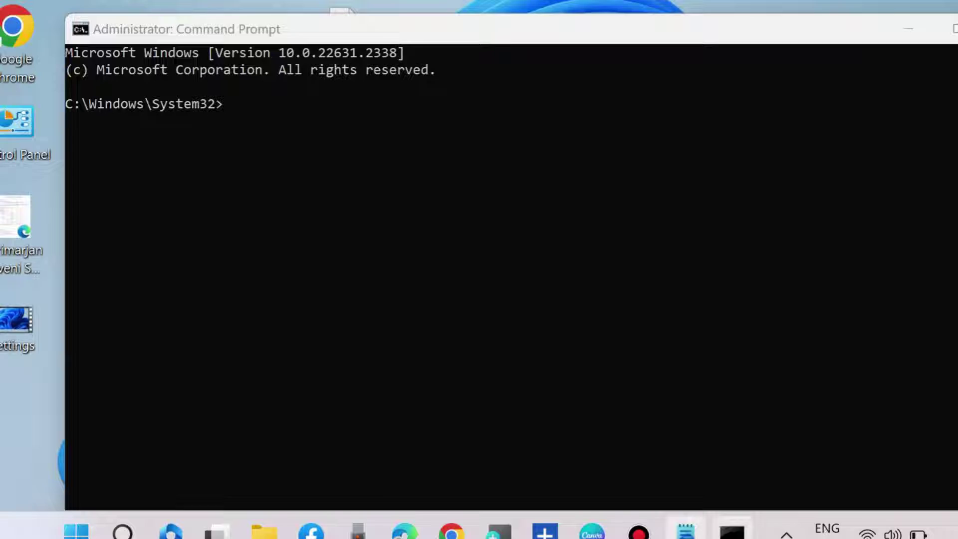
{"action": "left_click", "coordinate": [683, 527]}
{"action": "left_click_drag", "start_coordinate": [657, 20], "coordinate": [783, 159]}
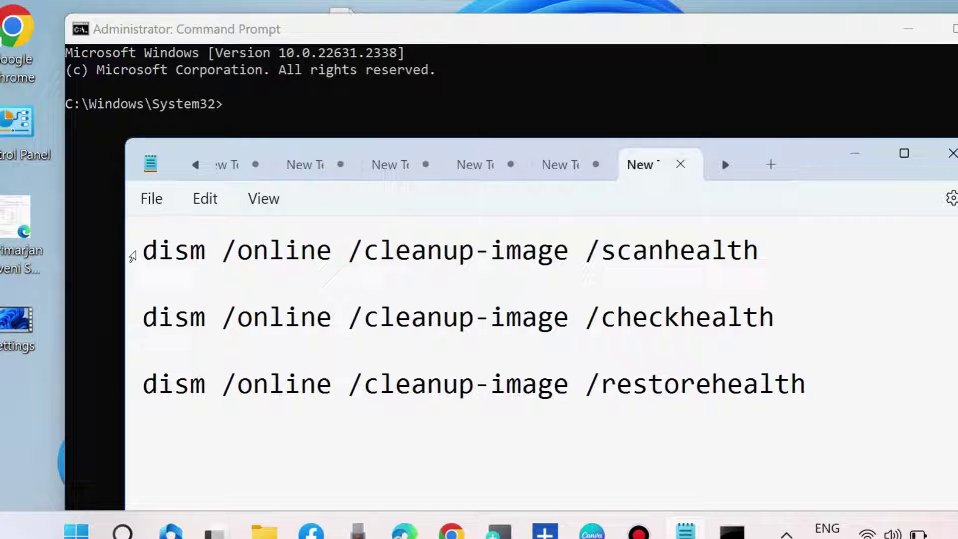
{"action": "left_click", "coordinate": [132, 255]}
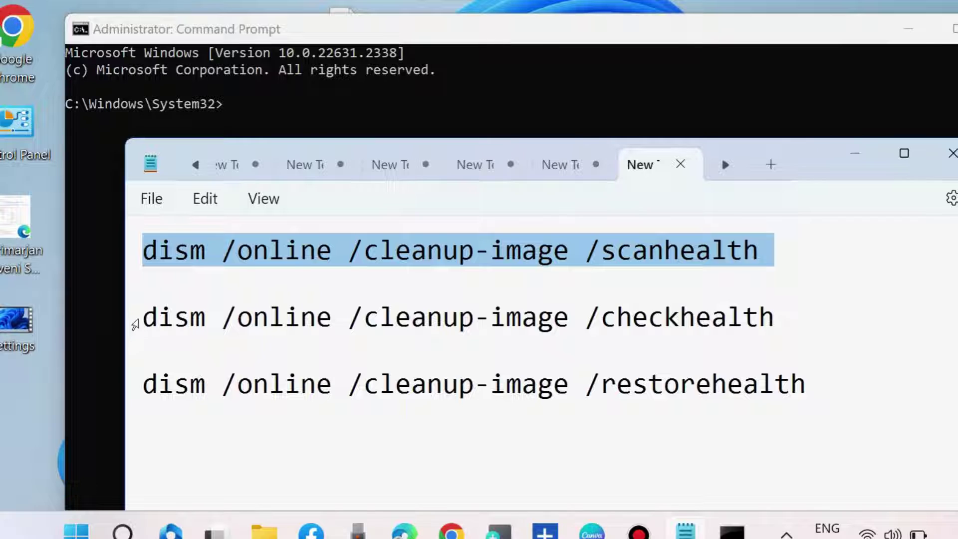
{"action": "left_click", "coordinate": [135, 324]}
{"action": "left_click", "coordinate": [127, 387]}
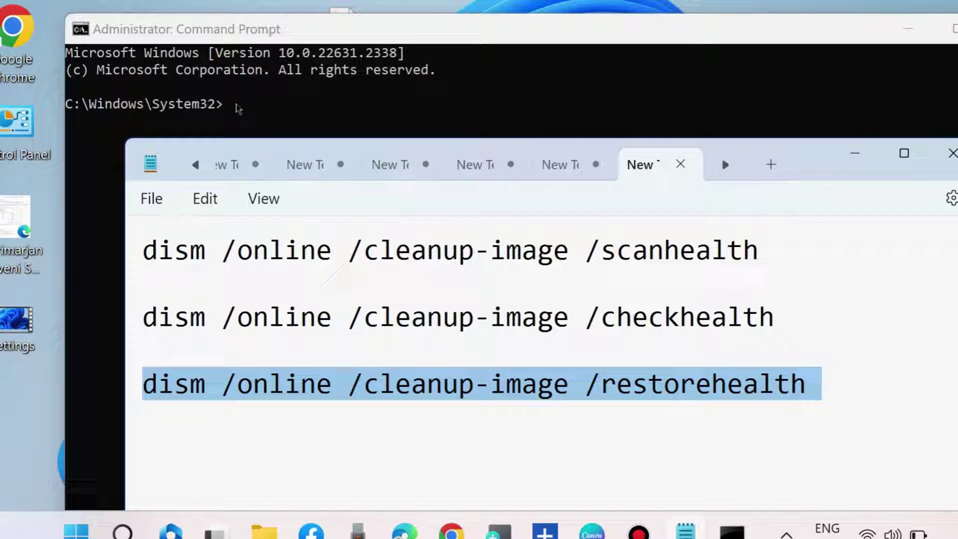
{"action": "left_click", "coordinate": [854, 153]}
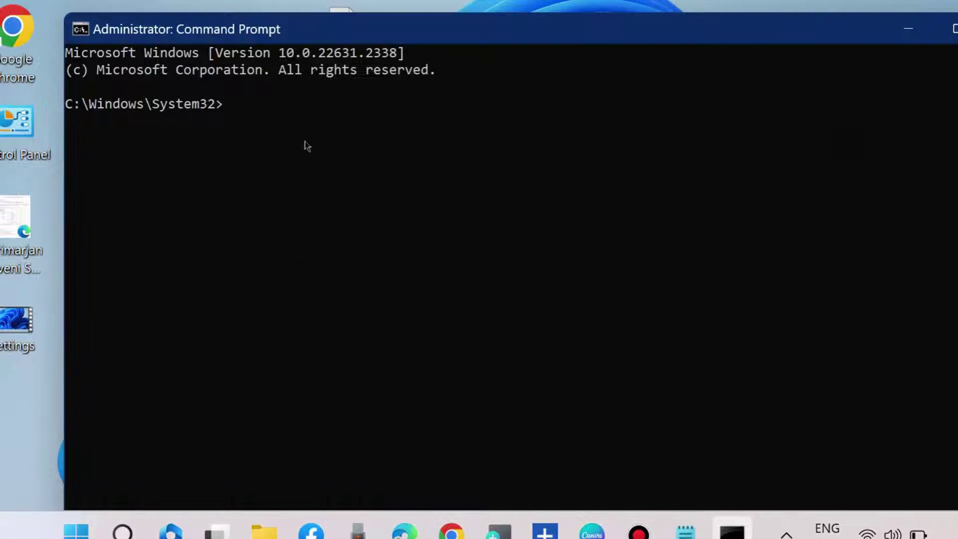
{"action": "type", "text": "sfc /scasn"}
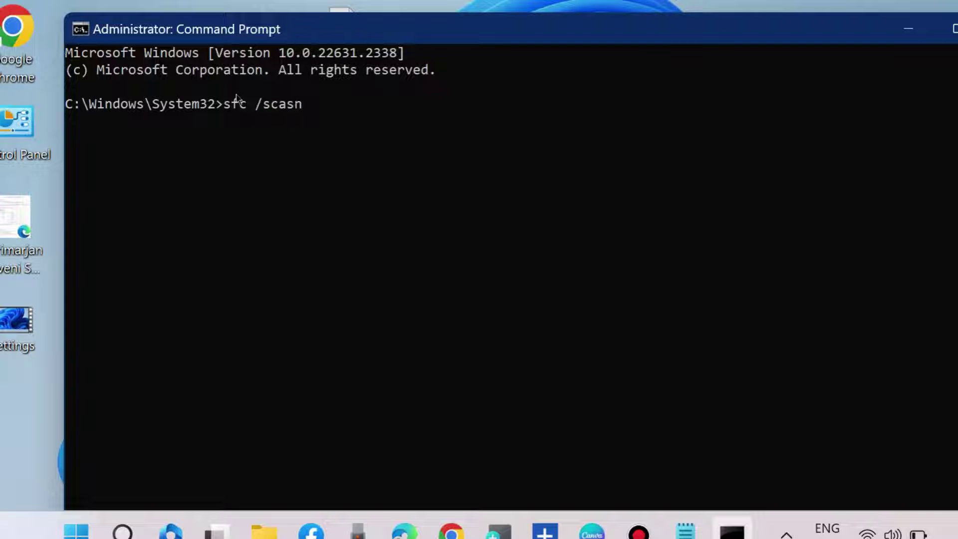
{"action": "key", "text": "BackSpace"}
{"action": "key", "text": "BackSpace"}
{"action": "type", "text": "nn"}
{"action": "key", "text": "BackSpace"}
{"action": "key", "text": "BackSpace"}
{"action": "key", "text": "BackSpace"}
{"action": "key", "text": "BackSpace"}
{"action": "key", "text": "BackSpace"}
{"action": "key", "text": "BackSpace"}
{"action": "key", "text": "BackSpace"}
{"action": "key", "text": "BackSpace"}
{"action": "key", "text": "BackSpace"}
{"action": "key", "text": "BackSpace"}
{"action": "key", "text": "BackSpace"}
{"action": "key", "text": "BackSpace"}
{"action": "key", "text": "alt+F4"}
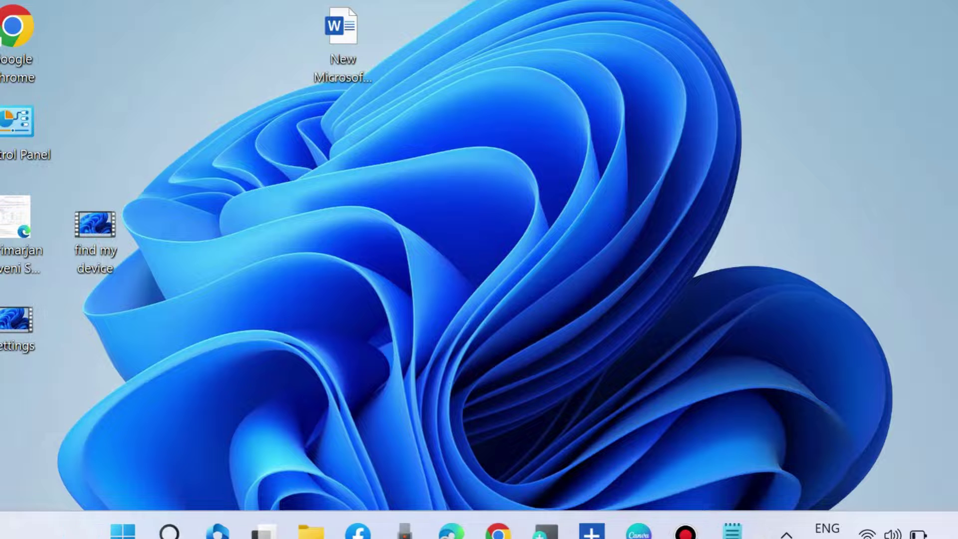
Step: Go to Windows Update > Update history in Settings and open the Uninstall updates list
{"action": "right_click", "coordinate": [127, 531]}
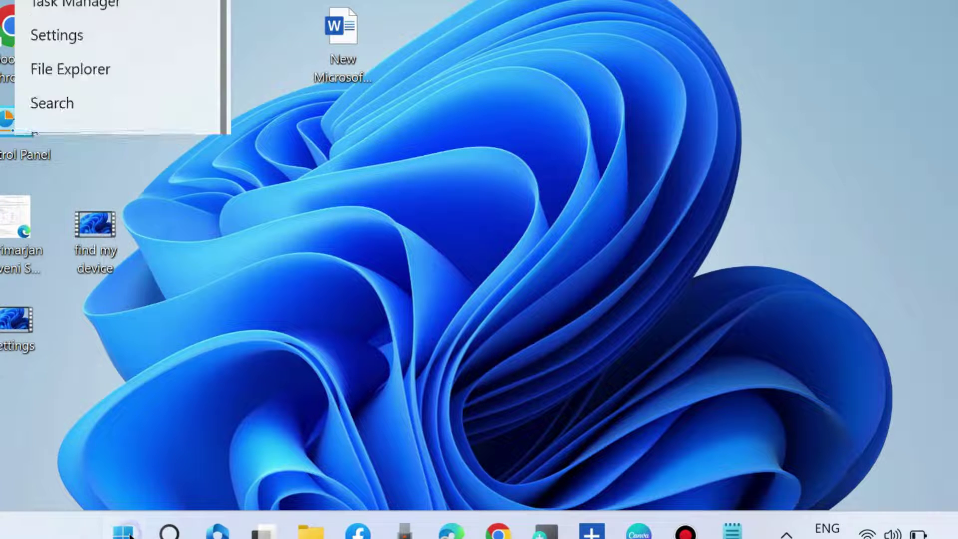
{"action": "left_click", "coordinate": [60, 343]}
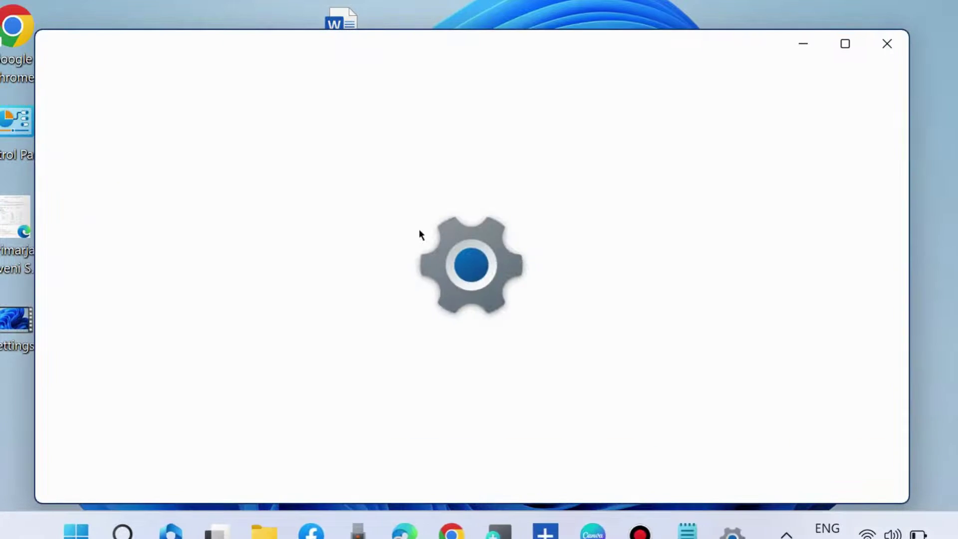
{"action": "scroll", "coordinate": [165, 389], "scroll_direction": "down", "scroll_amount": 5}
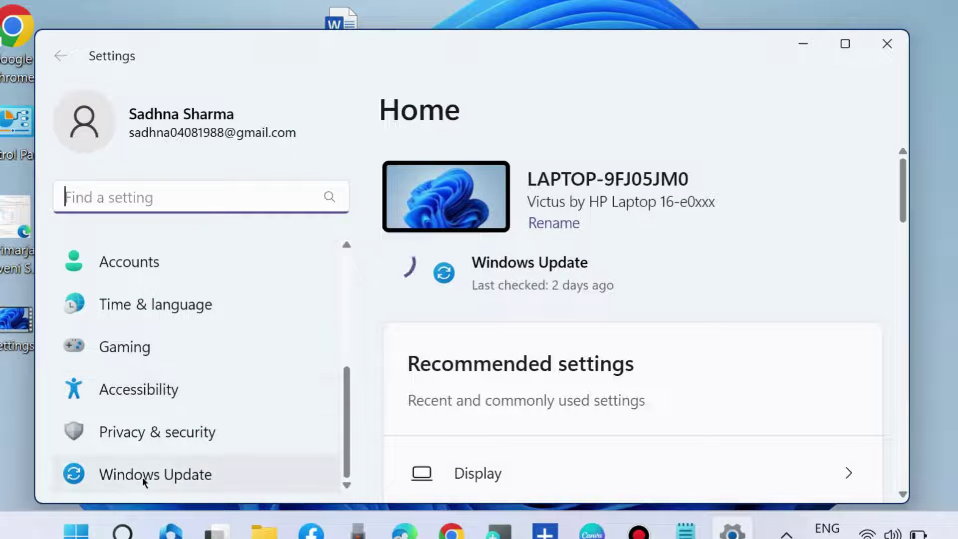
{"action": "left_click", "coordinate": [145, 475]}
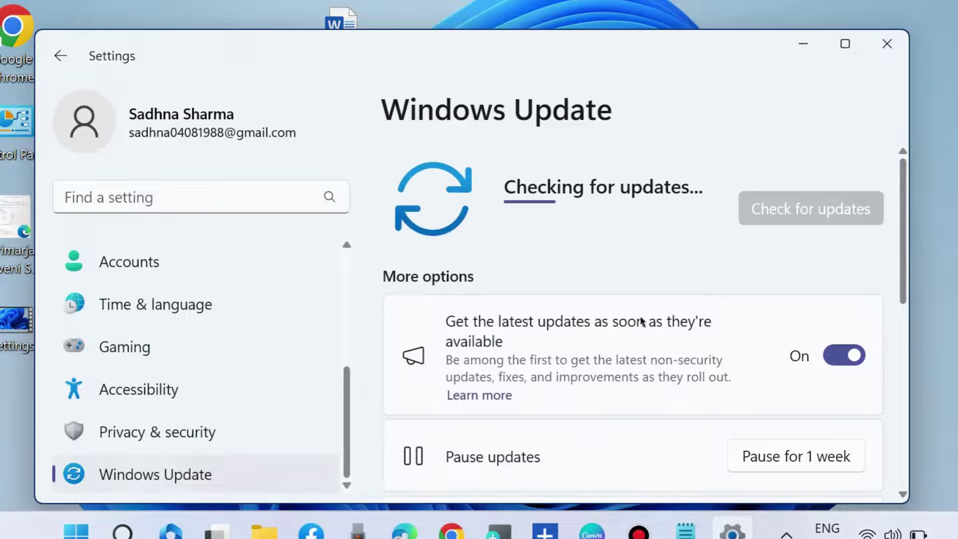
{"action": "scroll", "coordinate": [627, 343], "scroll_direction": "down", "scroll_amount": 2}
{"action": "scroll", "coordinate": [627, 343], "scroll_direction": "down", "scroll_amount": 3}
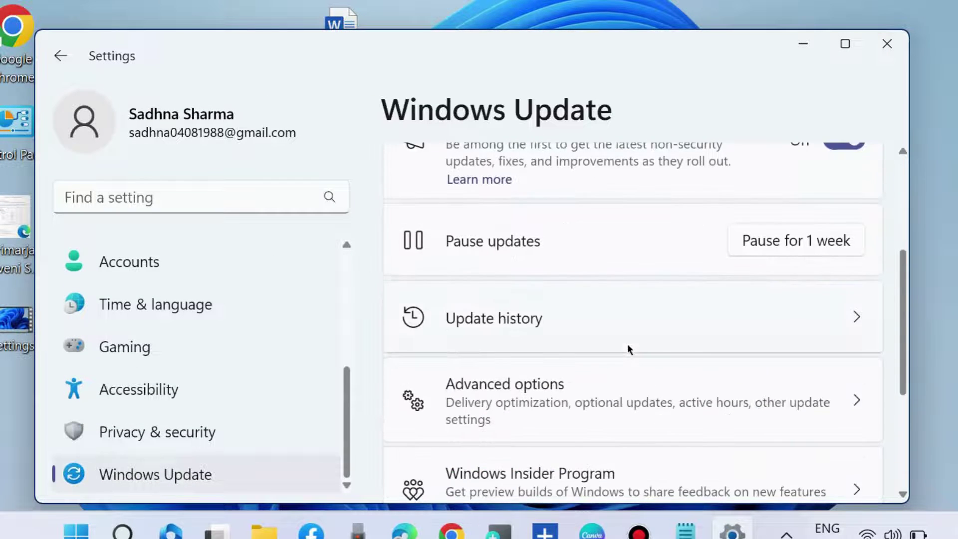
{"action": "left_click", "coordinate": [536, 321]}
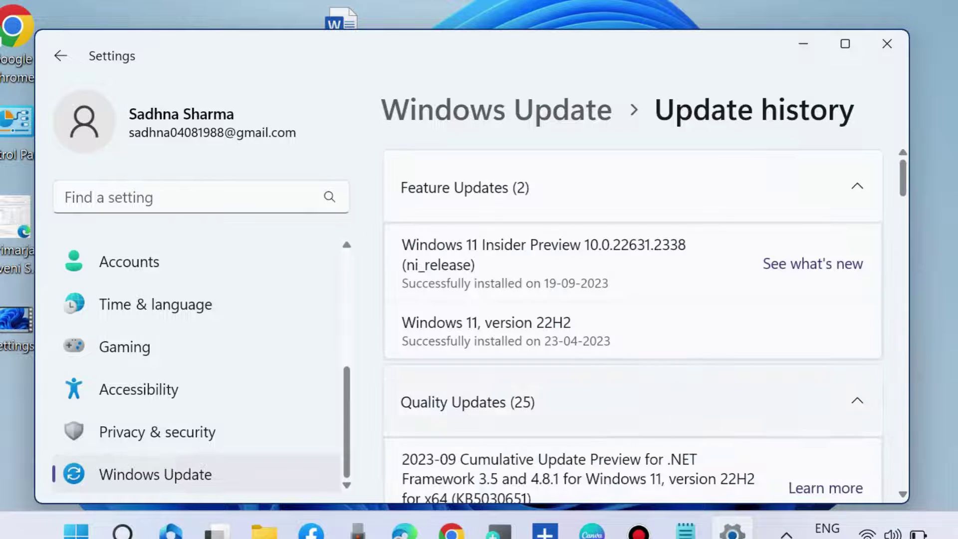
{"action": "left_click_drag", "start_coordinate": [900, 181], "coordinate": [896, 468]}
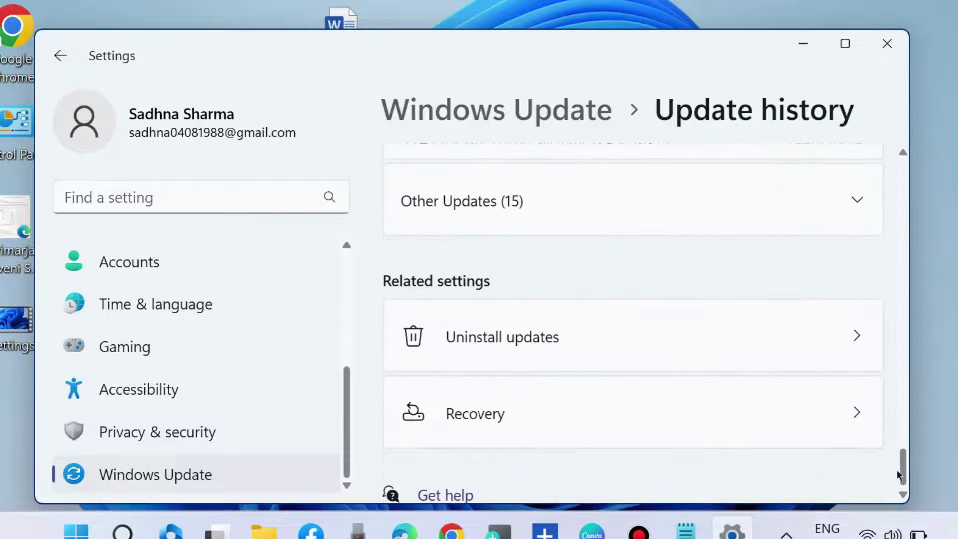
{"action": "left_click", "coordinate": [537, 339]}
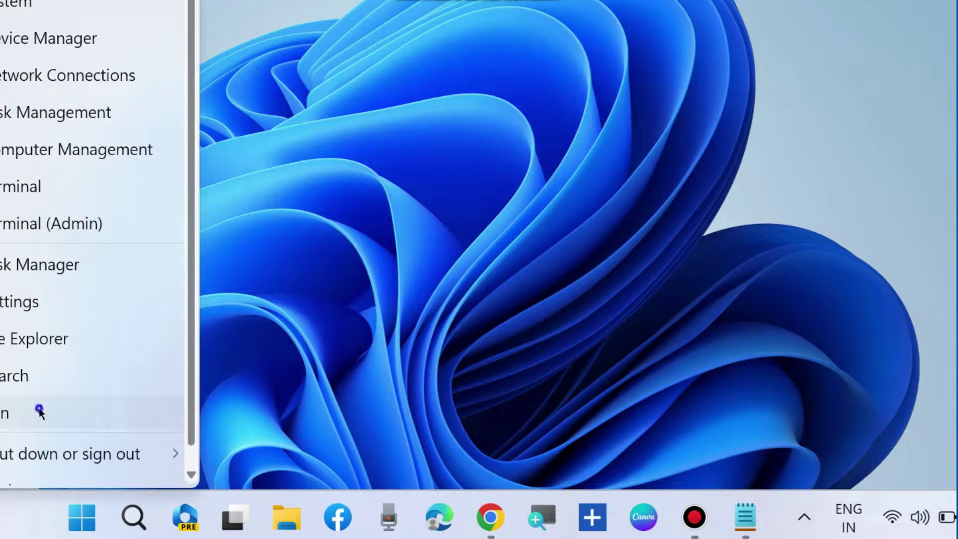
Step: Open the Run dialog and arrange it alongside the notes holding the reg.exe command
{"action": "left_click", "coordinate": [39, 411]}
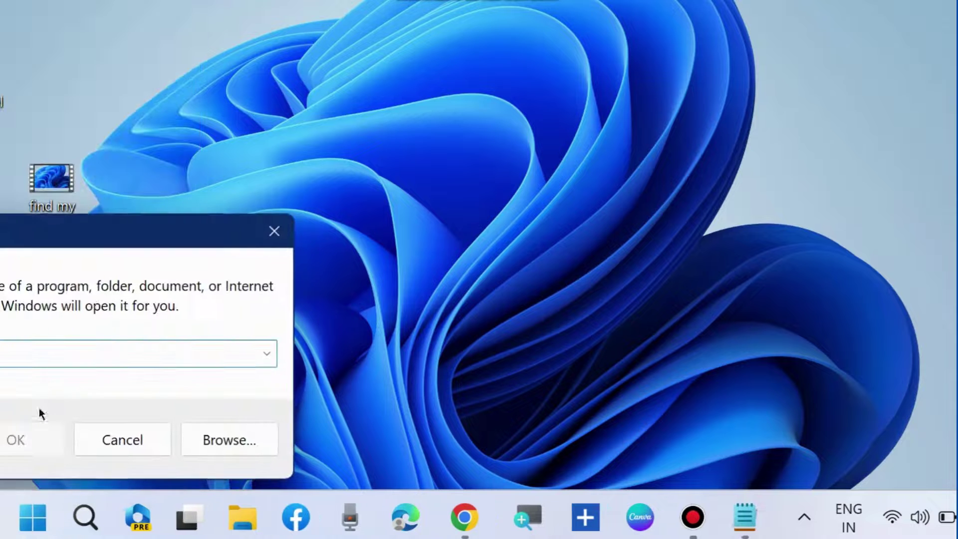
{"action": "left_click_drag", "start_coordinate": [94, 231], "coordinate": [486, 57]}
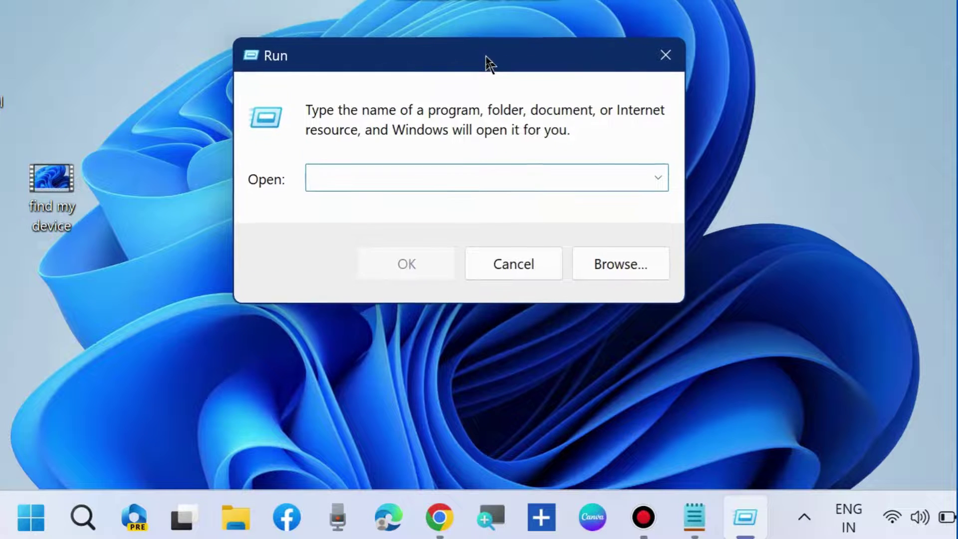
{"action": "left_click", "coordinate": [695, 517]}
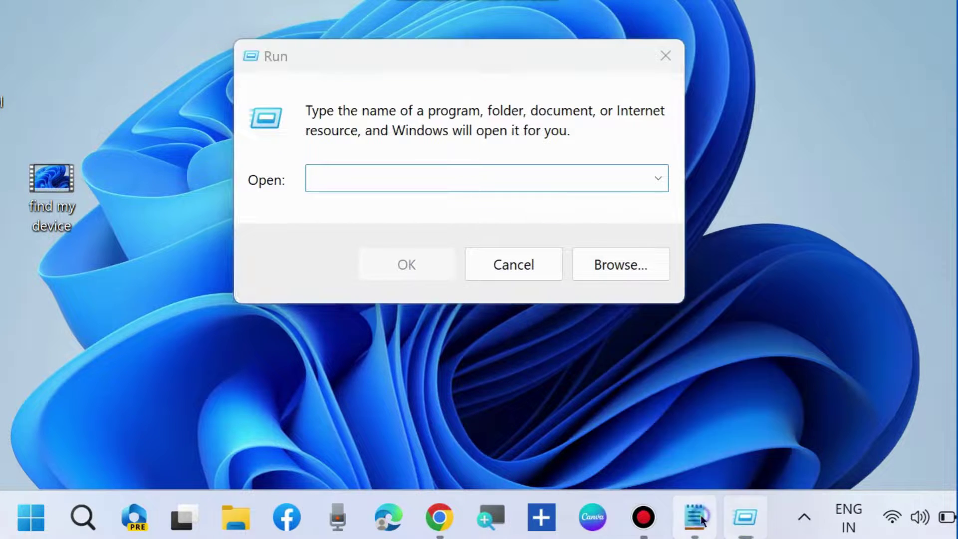
{"action": "left_click_drag", "start_coordinate": [746, 33], "coordinate": [745, 78]}
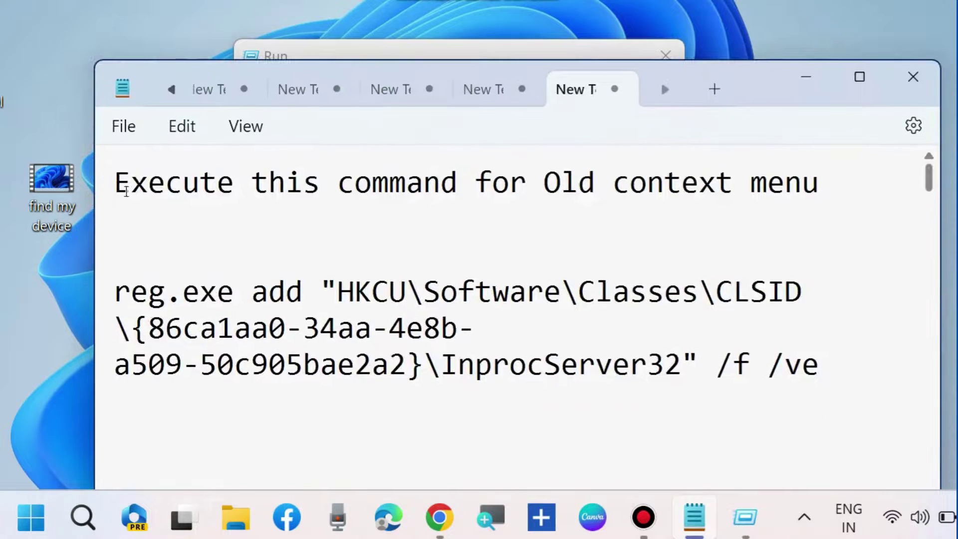
Step: Copy the whole reg.exe context-menu command from the notes and minimize them
{"action": "left_click", "coordinate": [818, 182]}
{"action": "left_click_drag", "start_coordinate": [115, 294], "coordinate": [813, 374]}
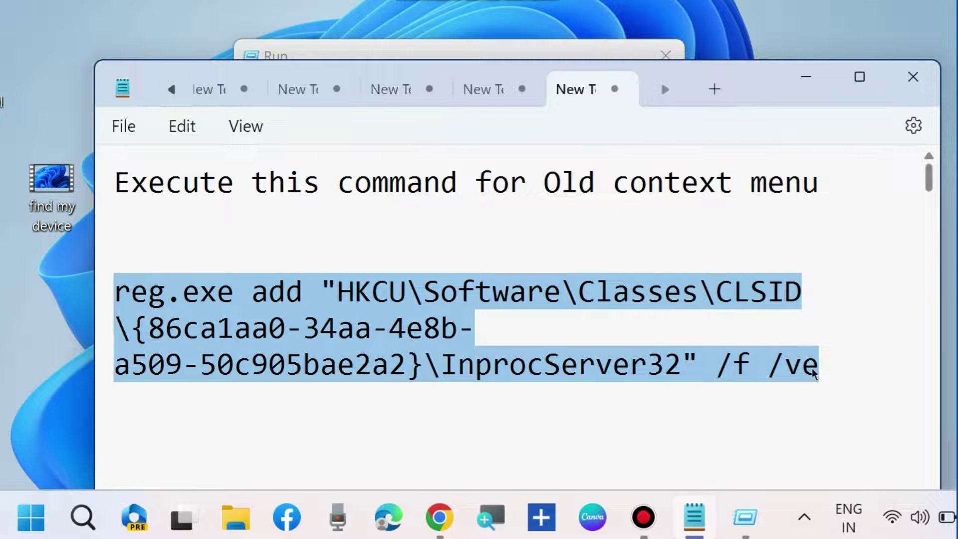
{"action": "right_click", "coordinate": [399, 334]}
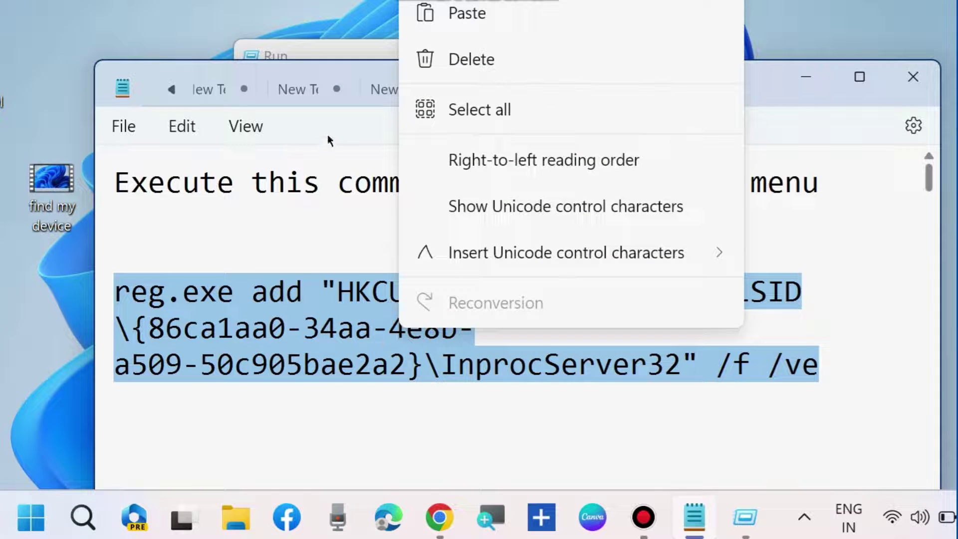
{"action": "left_click", "coordinate": [786, 133]}
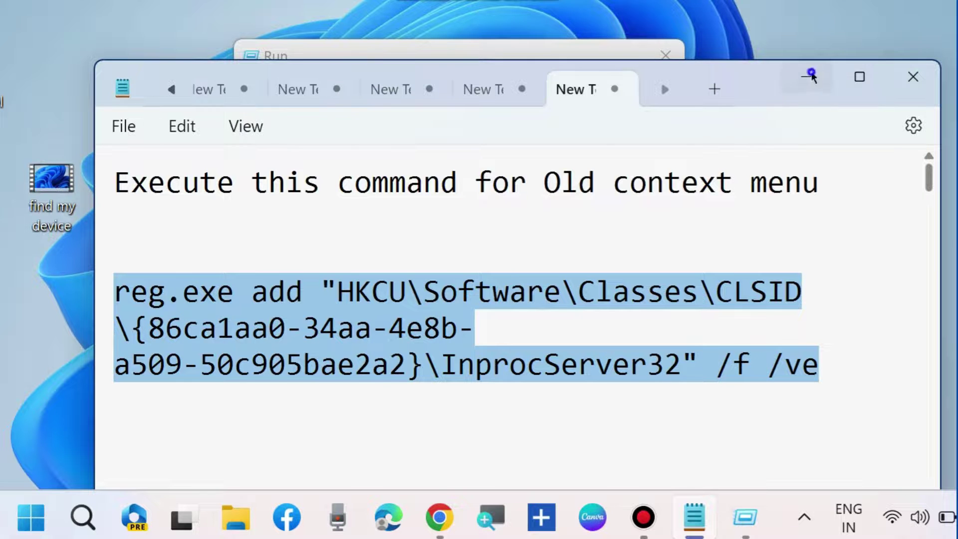
{"action": "left_click", "coordinate": [809, 76]}
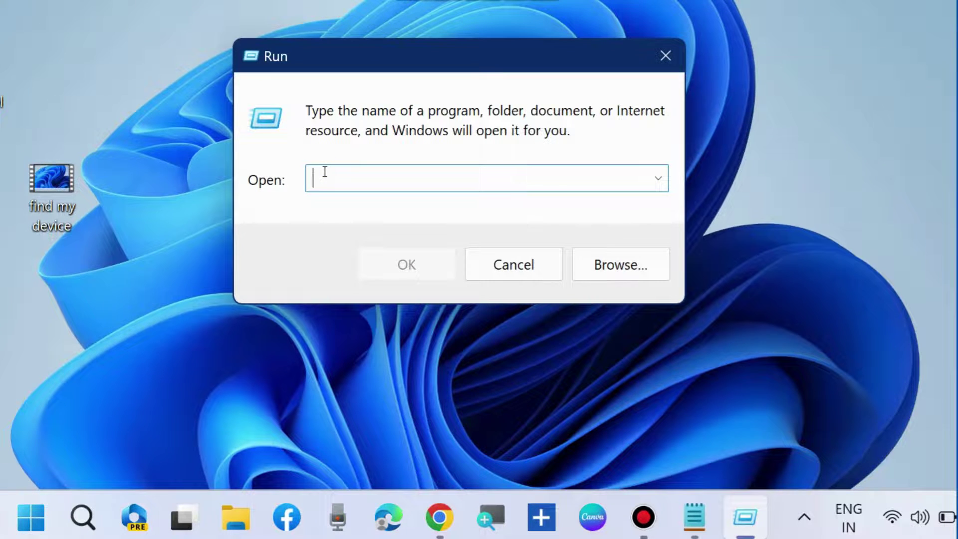
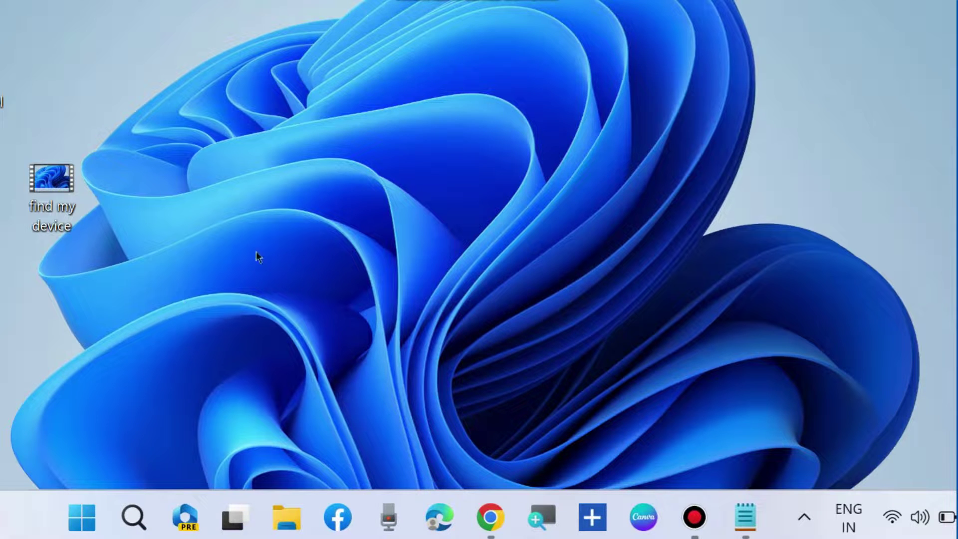
Step: Show the context menus for the 'find my device' file and for the empty desktop
{"action": "right_click", "coordinate": [61, 204]}
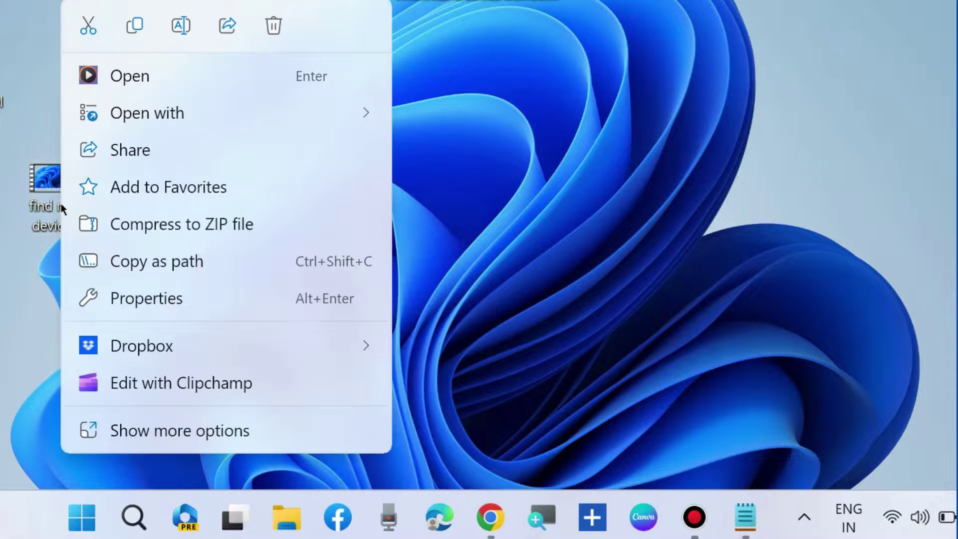
{"action": "left_click", "coordinate": [513, 162]}
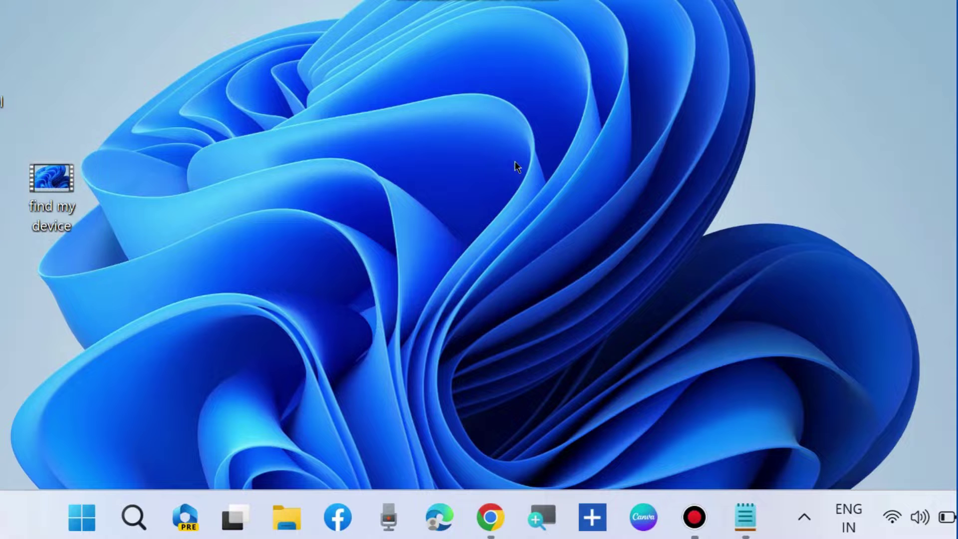
{"action": "right_click", "coordinate": [514, 162]}
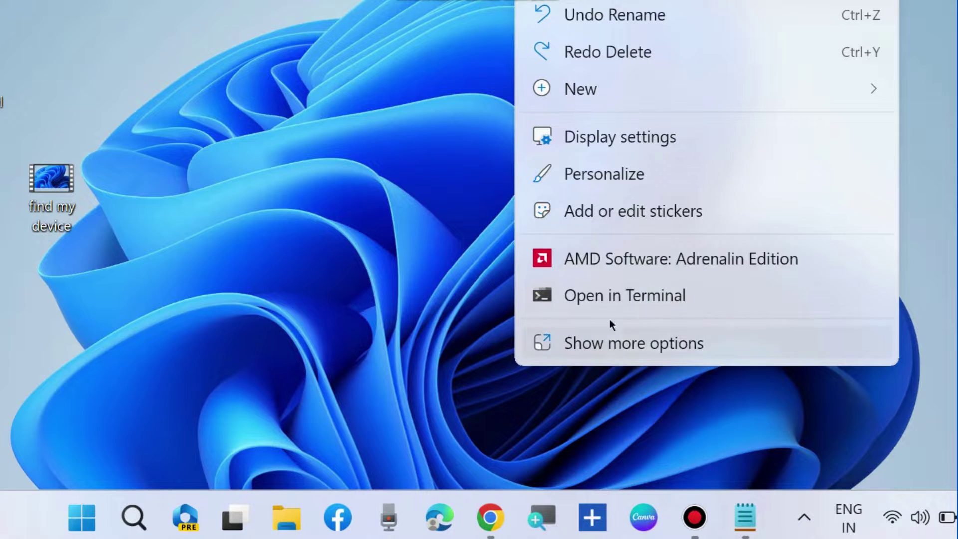
{"action": "left_click", "coordinate": [70, 181]}
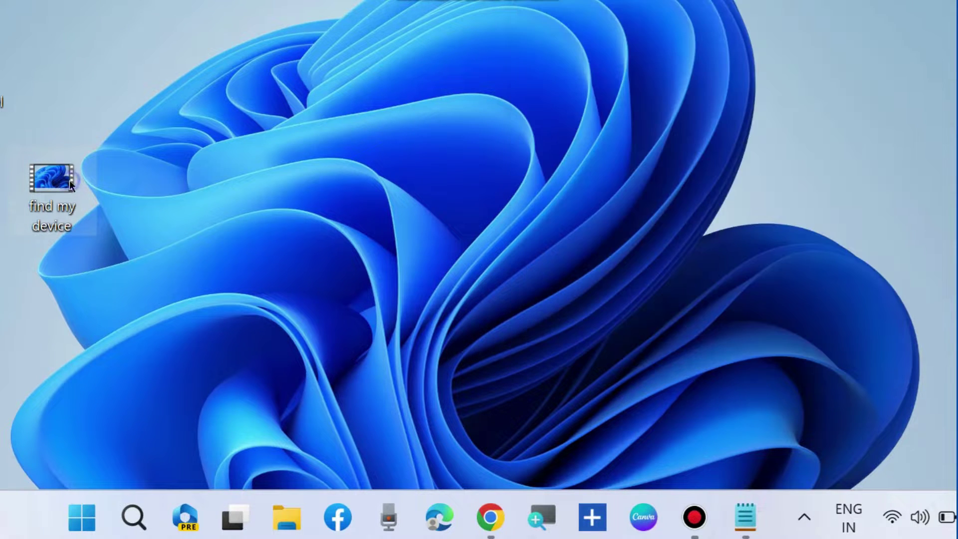
Step: Expand the 'find my device' file's context menu to the full classic list of options
{"action": "right_click", "coordinate": [69, 180]}
{"action": "left_click", "coordinate": [159, 387]}
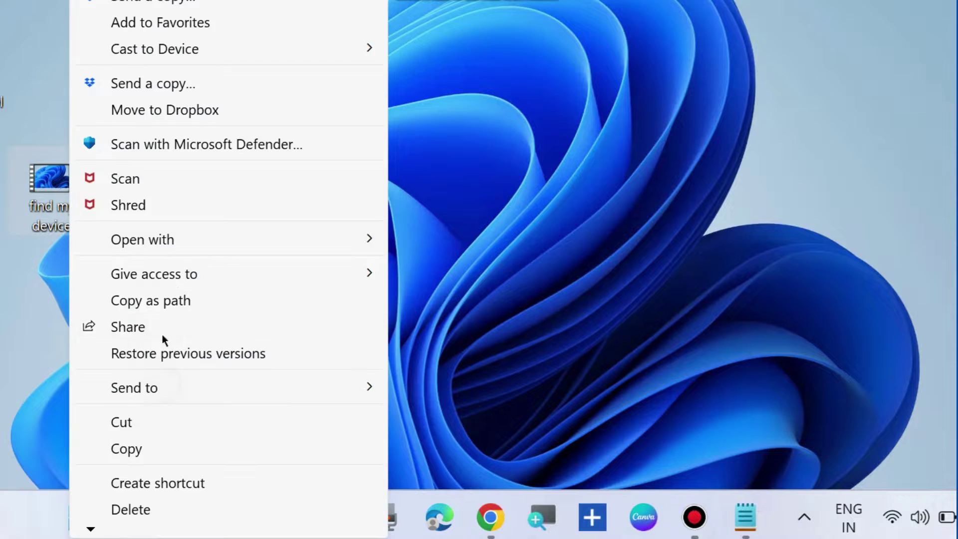
{"action": "left_click", "coordinate": [626, 188]}
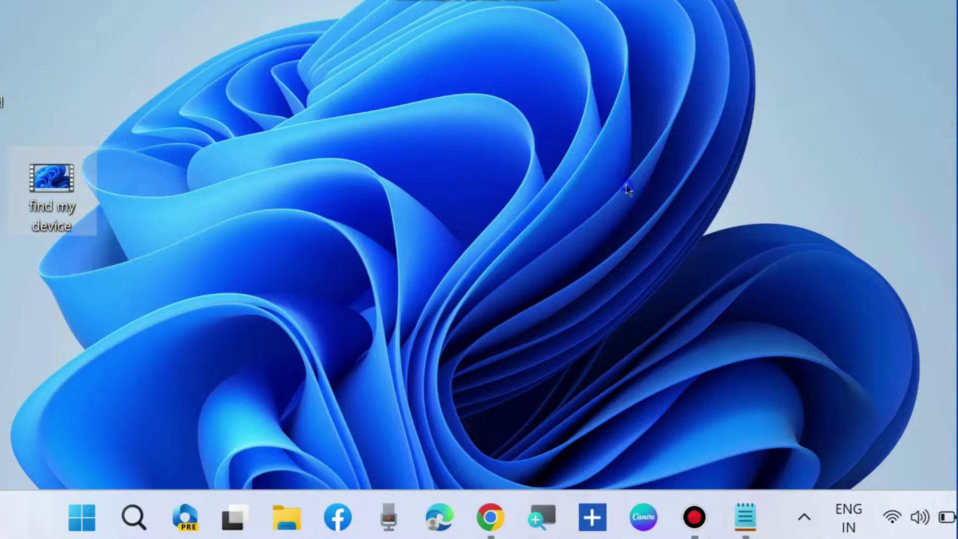
Step: Show the desktop menu again, then bring up Start's quick-link Shut down or sign out submenu
{"action": "right_click", "coordinate": [469, 110]}
{"action": "key", "text": "Escape"}
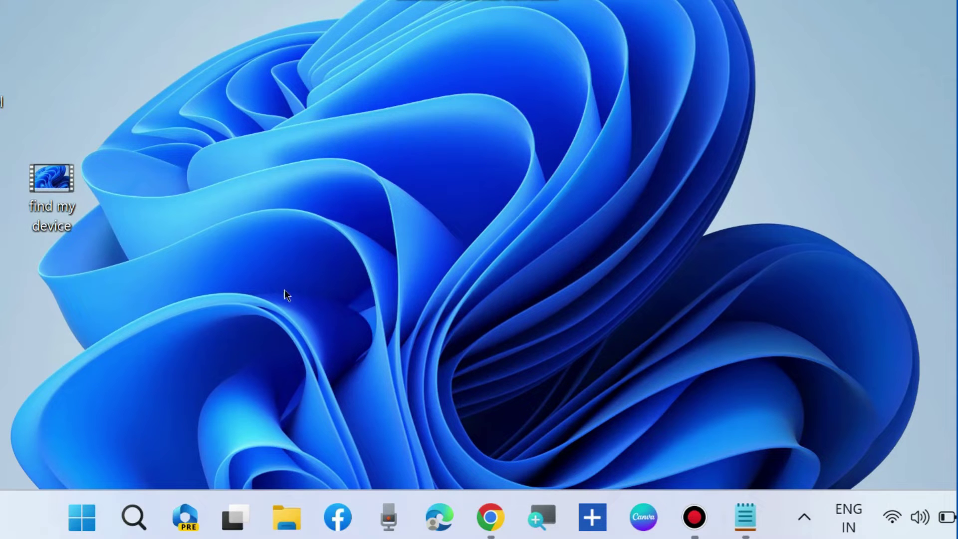
{"action": "right_click", "coordinate": [87, 509]}
{"action": "mouse_move", "coordinate": [76, 460]}
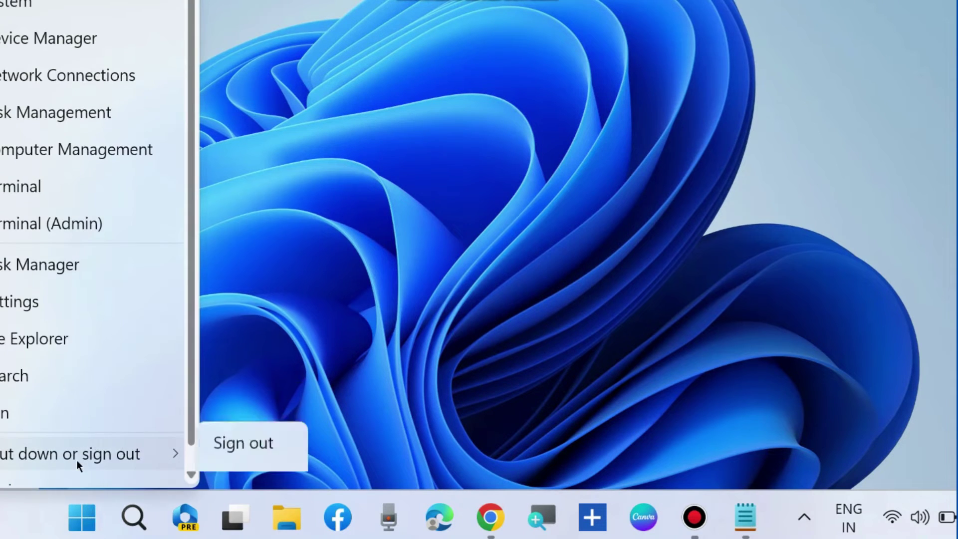